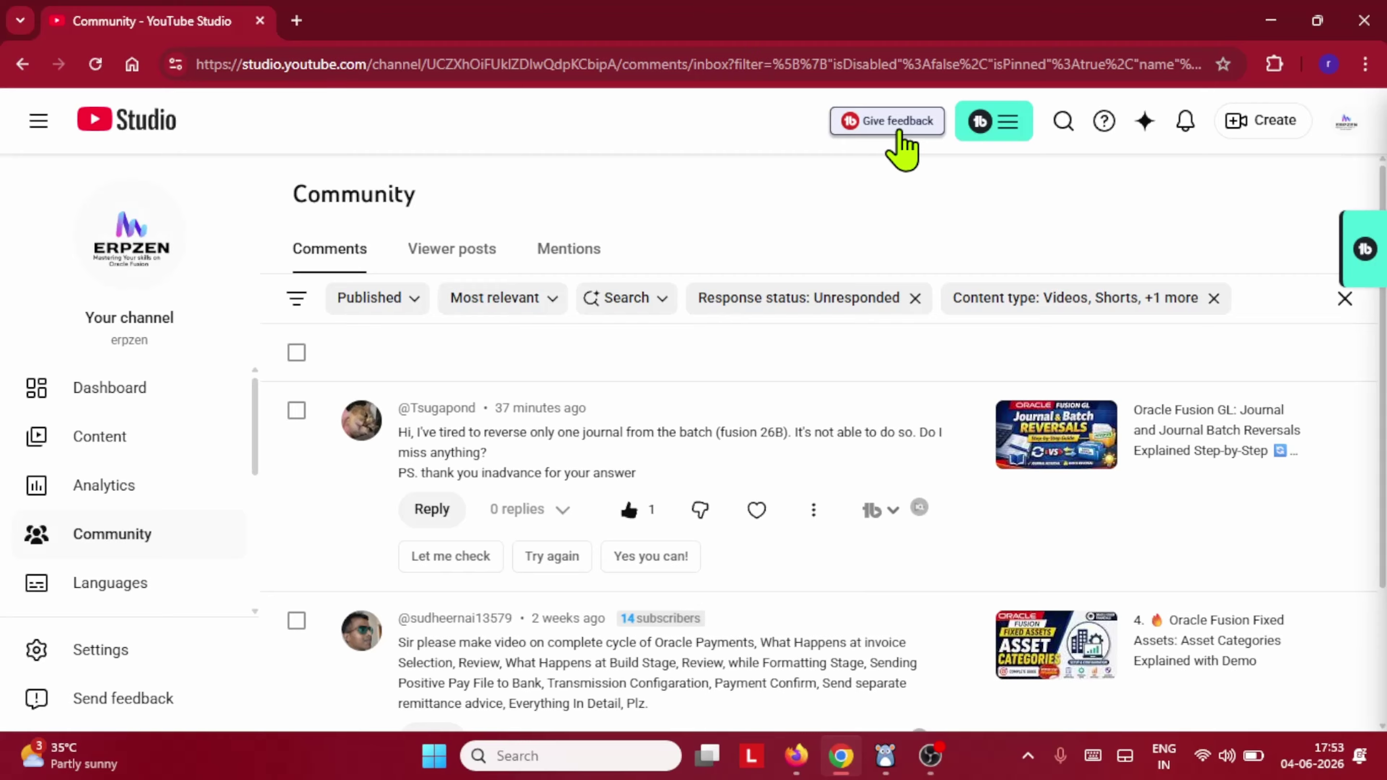
# Switch to Oracle Fusion and open the Manage Journal Sources setup task for General Ledger
pyautogui.click(798, 772)
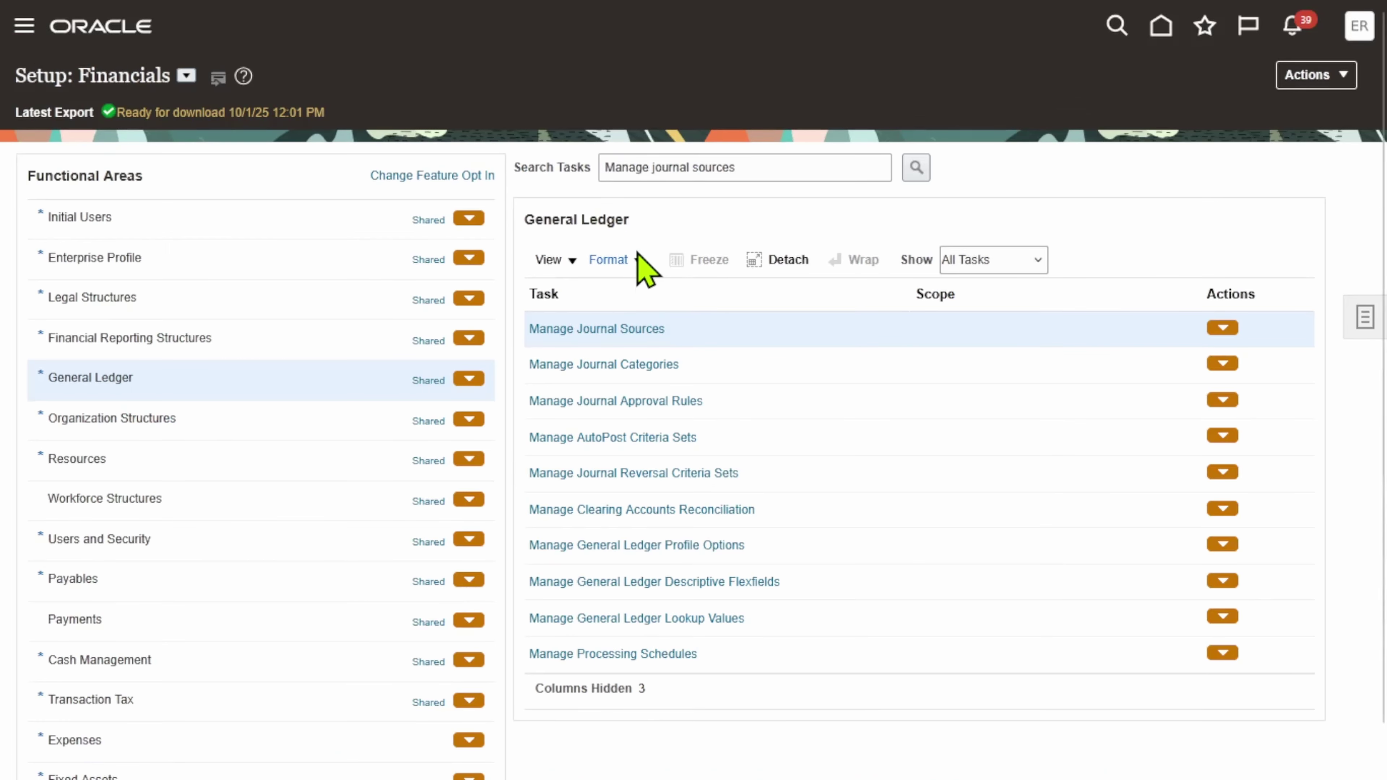
pyautogui.tripleClick(753, 167)
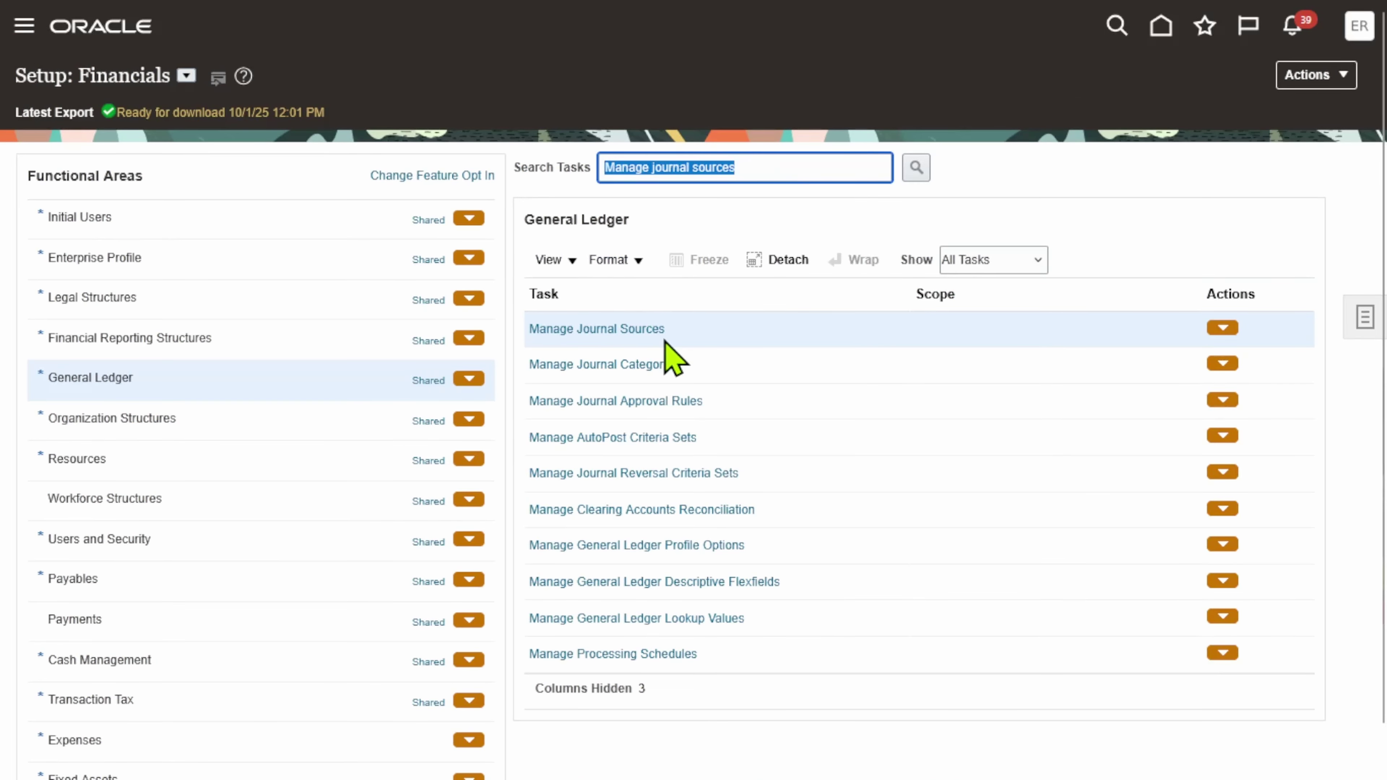
pyautogui.click(642, 328)
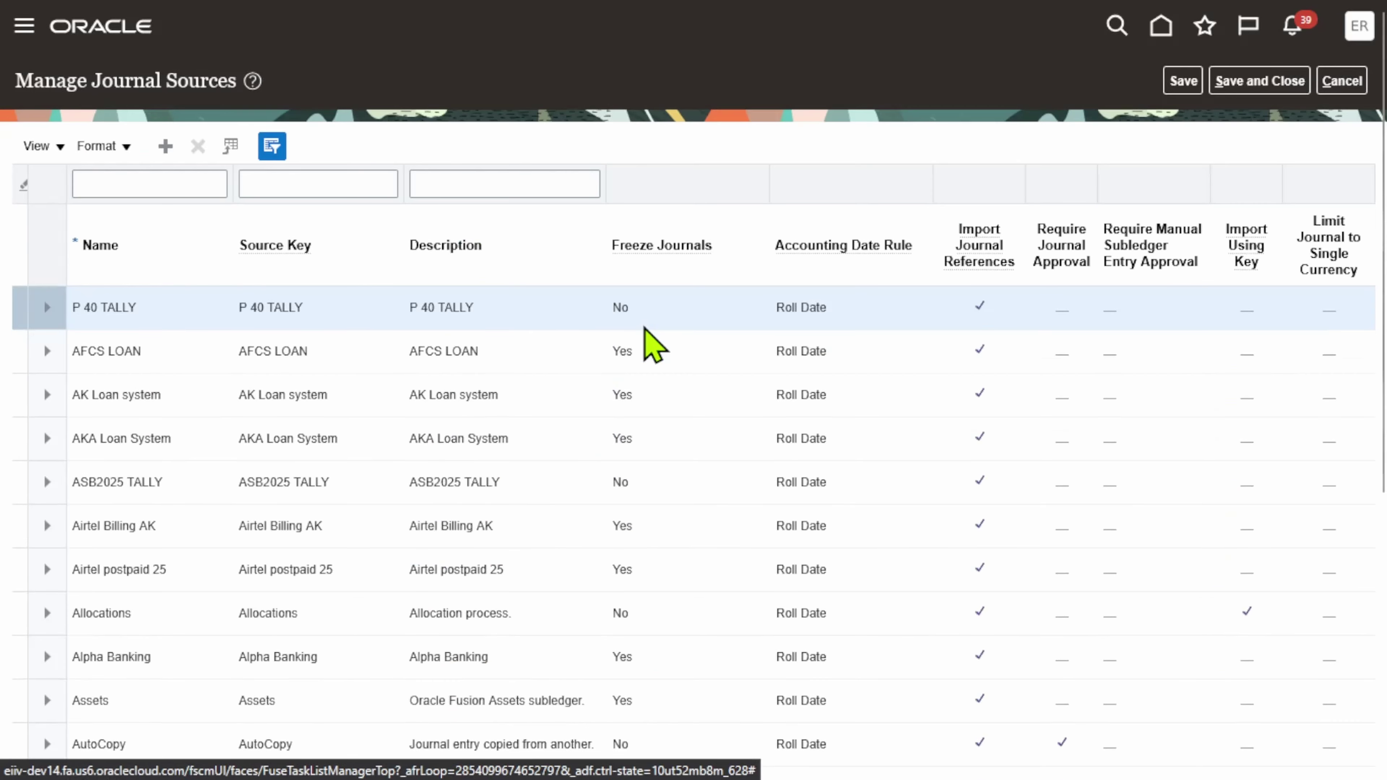
# Check the June-26 expense batch's source, filter the journal sources by the name "Manual", and inspect its Freeze Journals setting
pyautogui.click(163, 183)
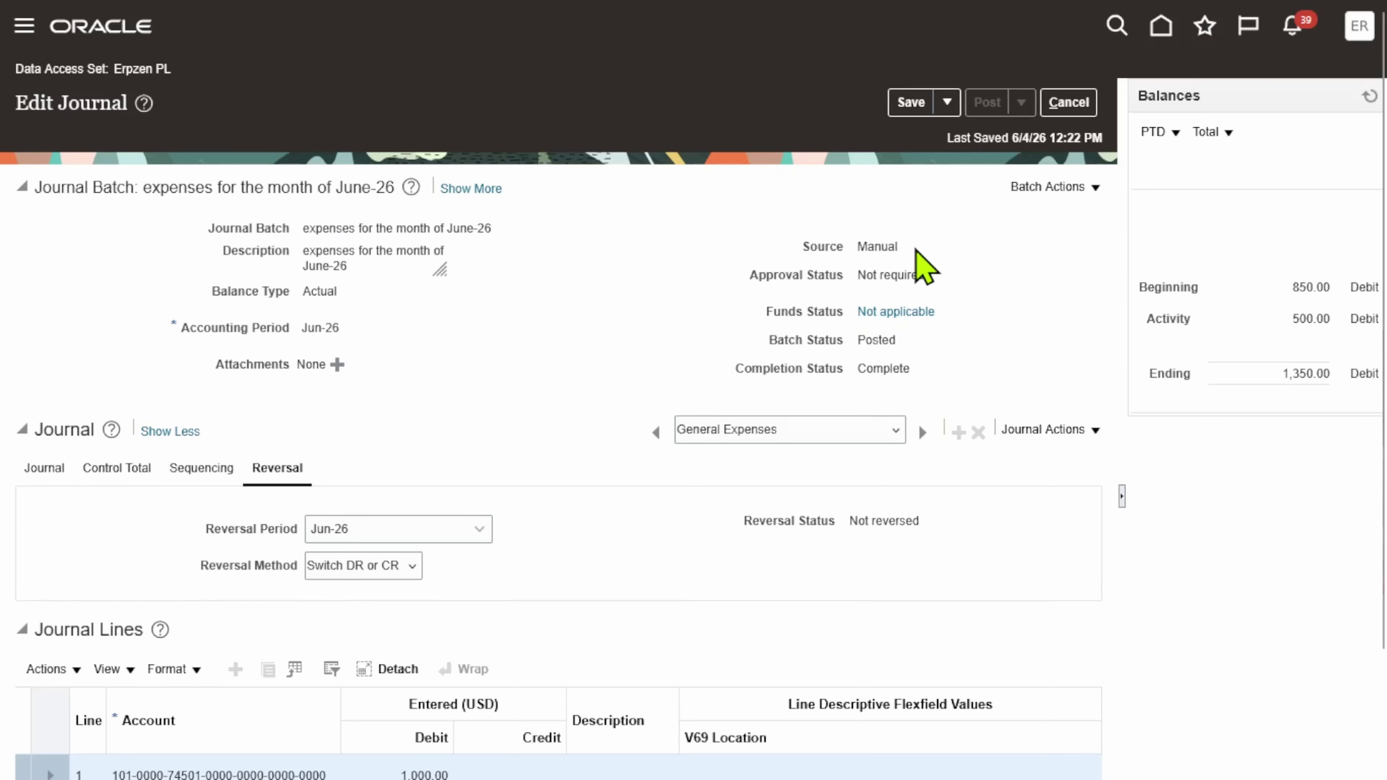
pyautogui.doubleClick(889, 246)
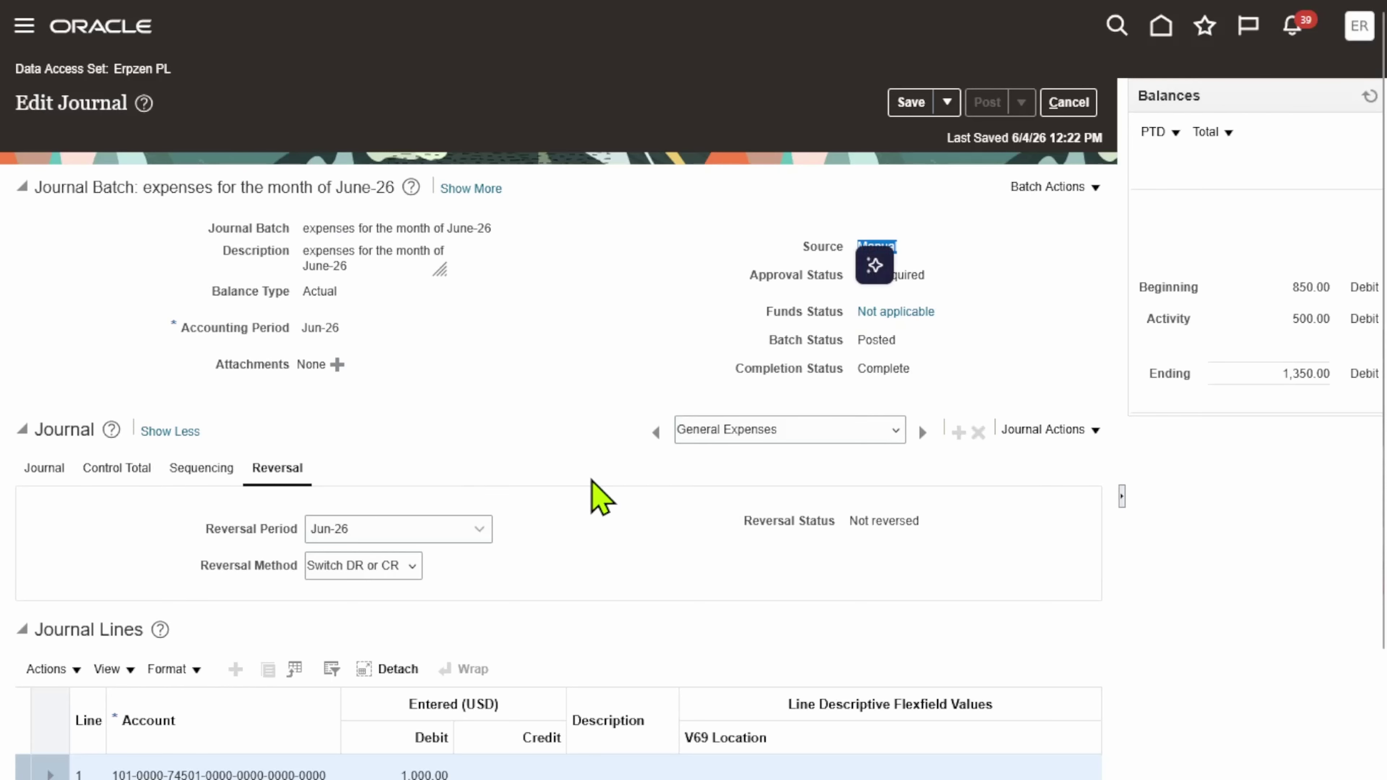
pyautogui.click(509, 303)
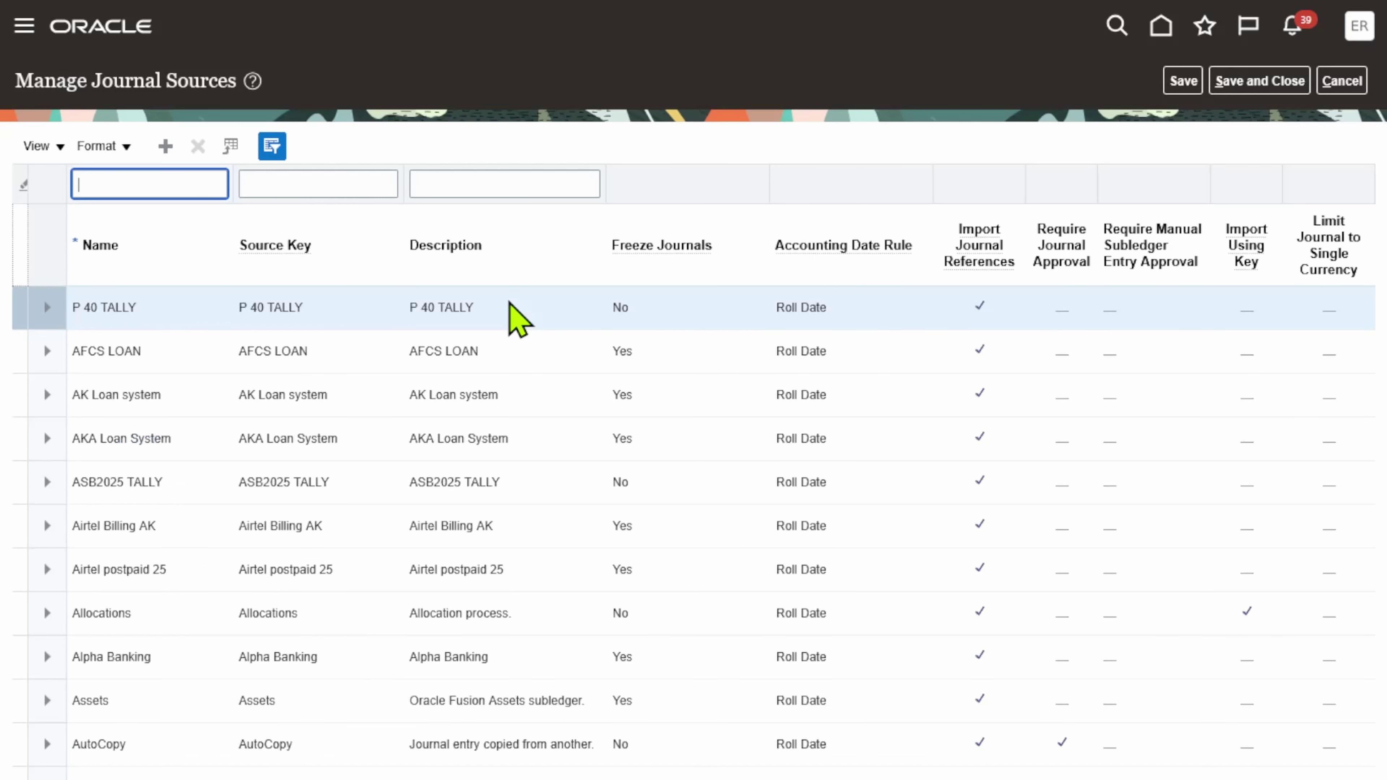
pyautogui.write('Manual')
pyautogui.press('Return')
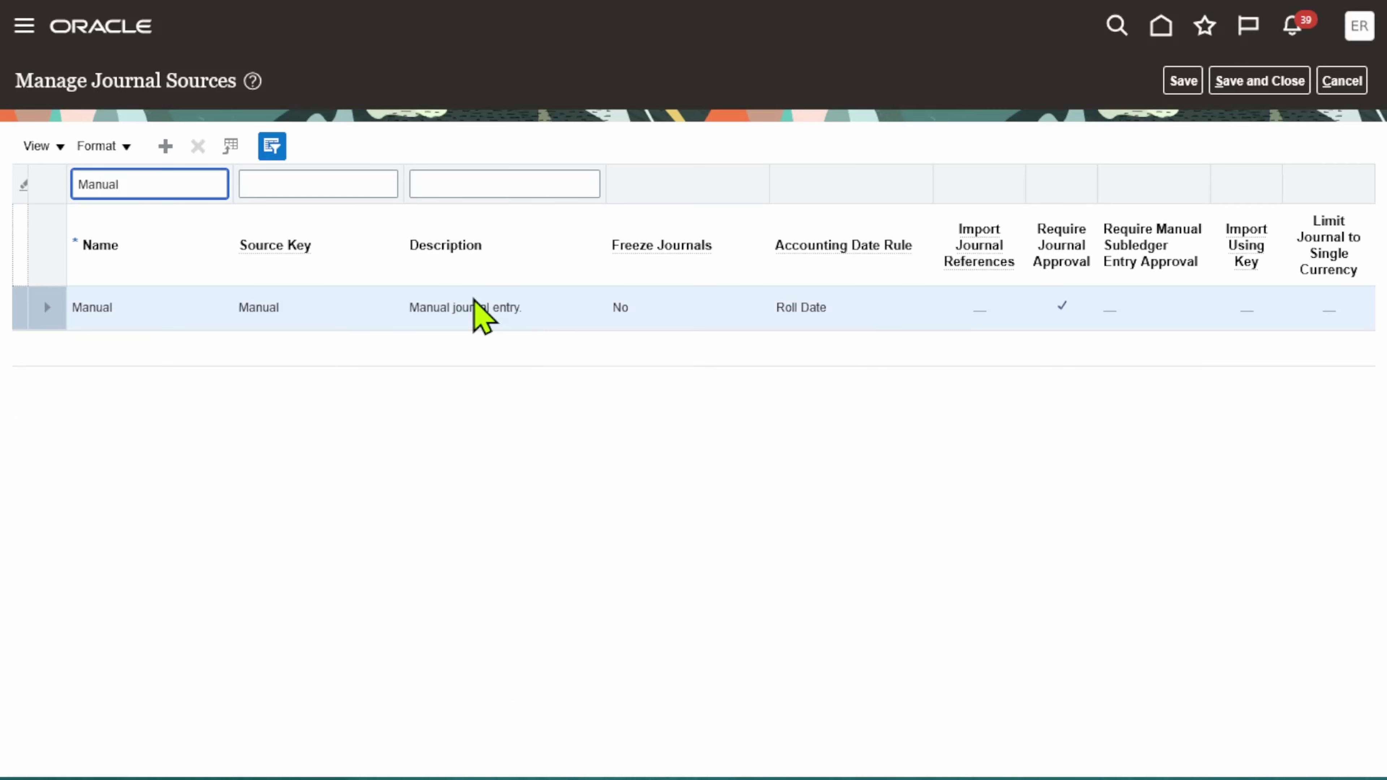
pyautogui.click(634, 307)
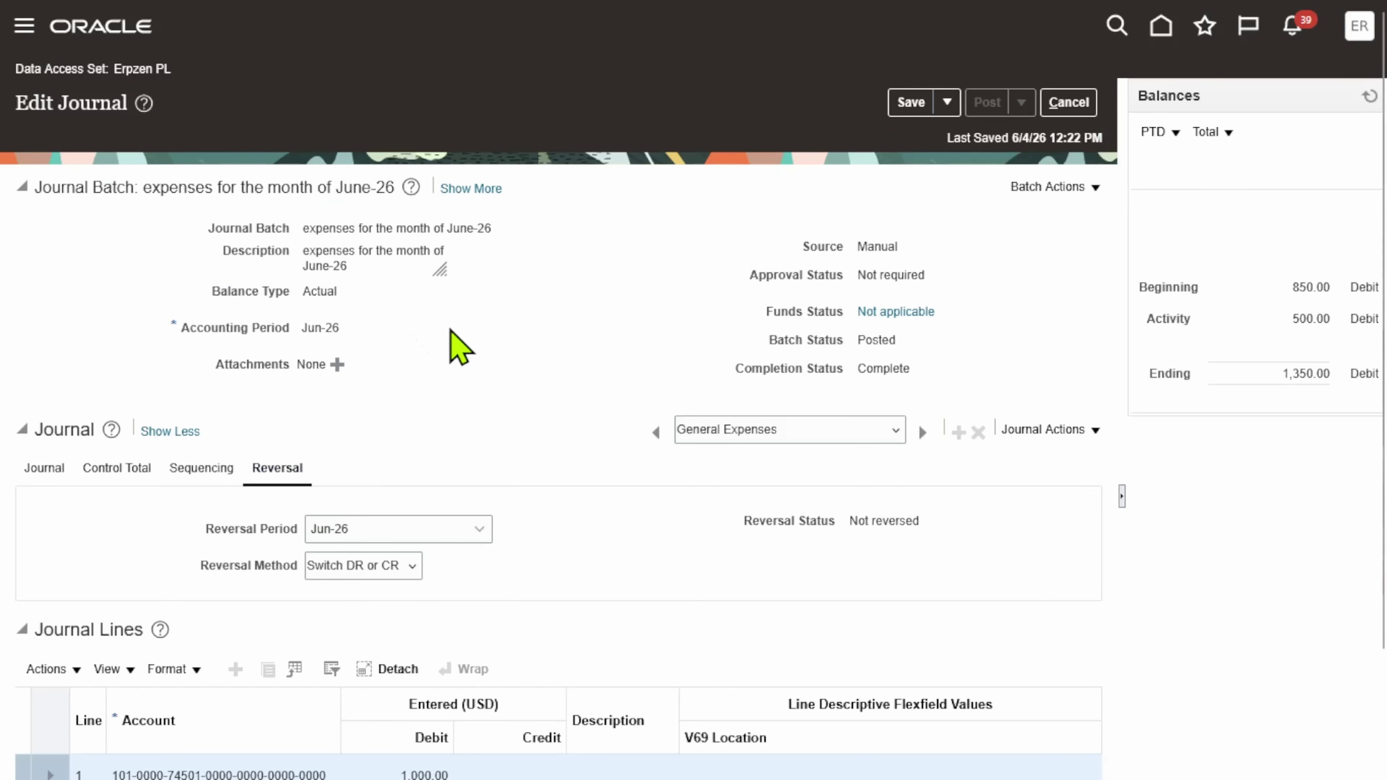
# Review the journals in the "expenses for the month of June-26" batch and select the Telephone Expenses journal
pyautogui.click(894, 429)
pyautogui.click(794, 505)
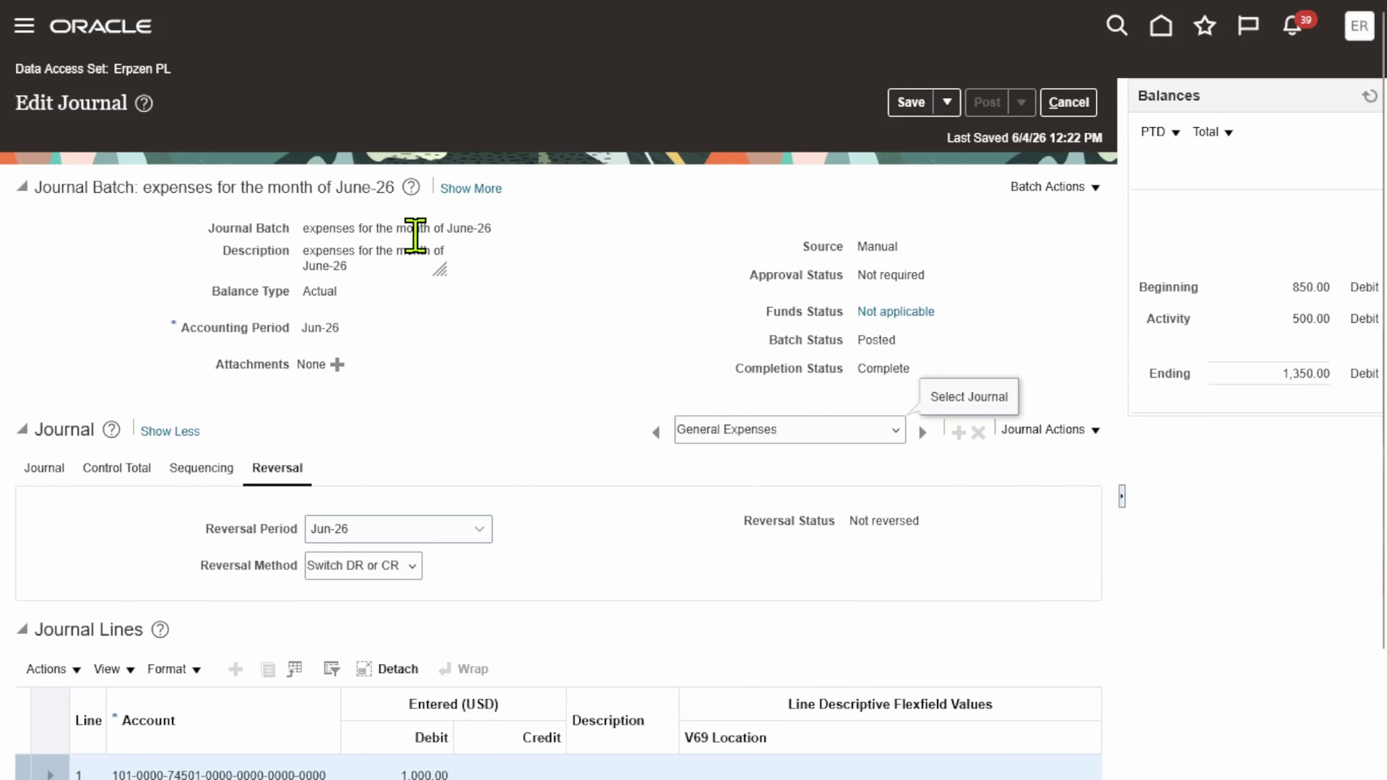
pyautogui.moveTo(492, 228); pyautogui.dragTo(304, 228)
pyautogui.click(556, 320)
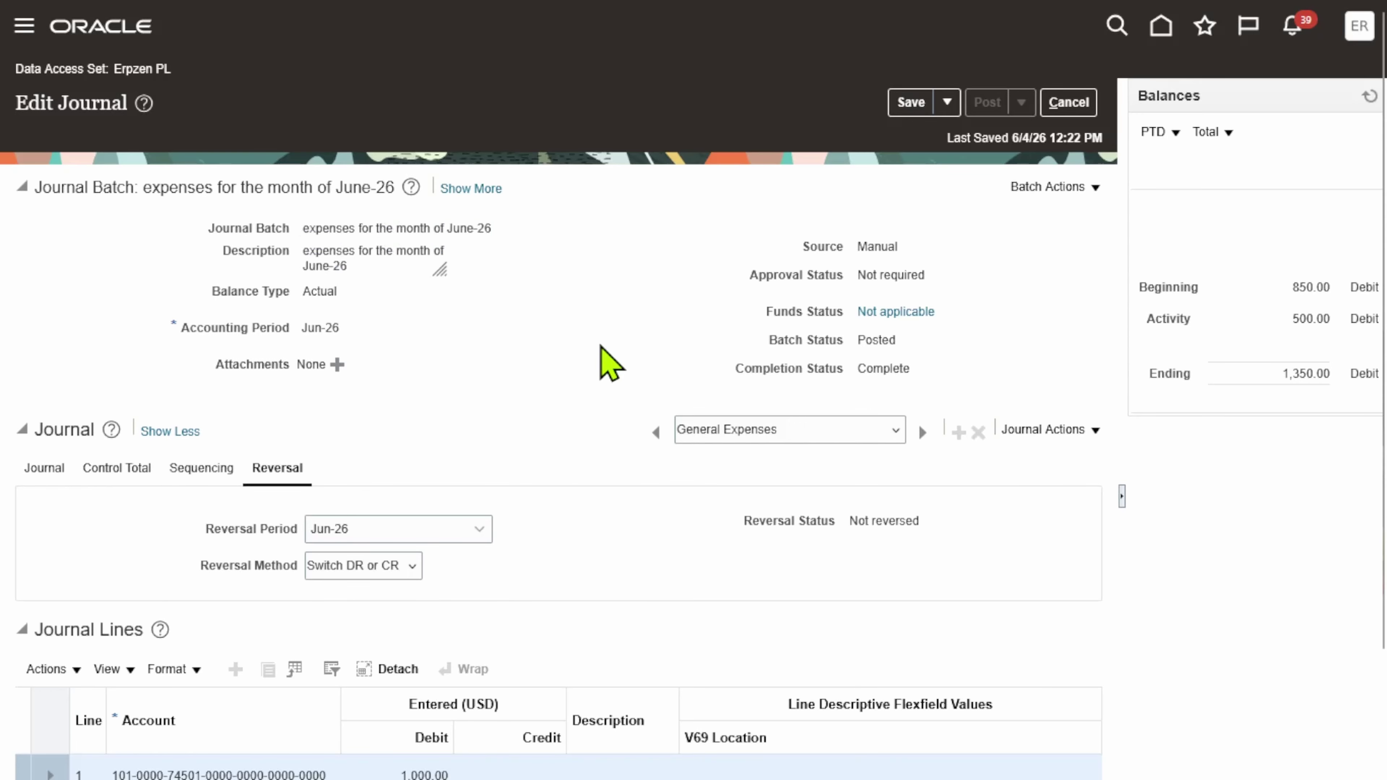
pyautogui.click(894, 430)
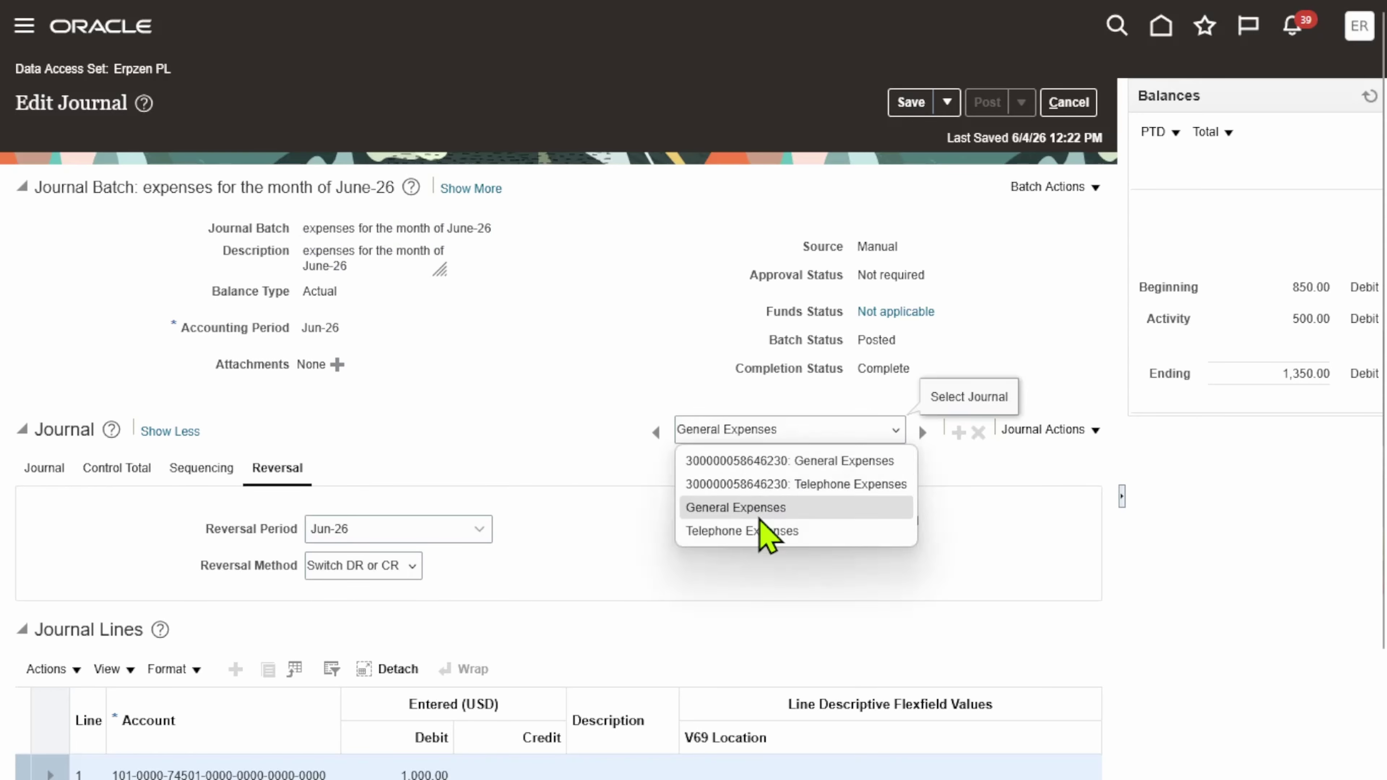
pyautogui.click(779, 511)
pyautogui.click(893, 429)
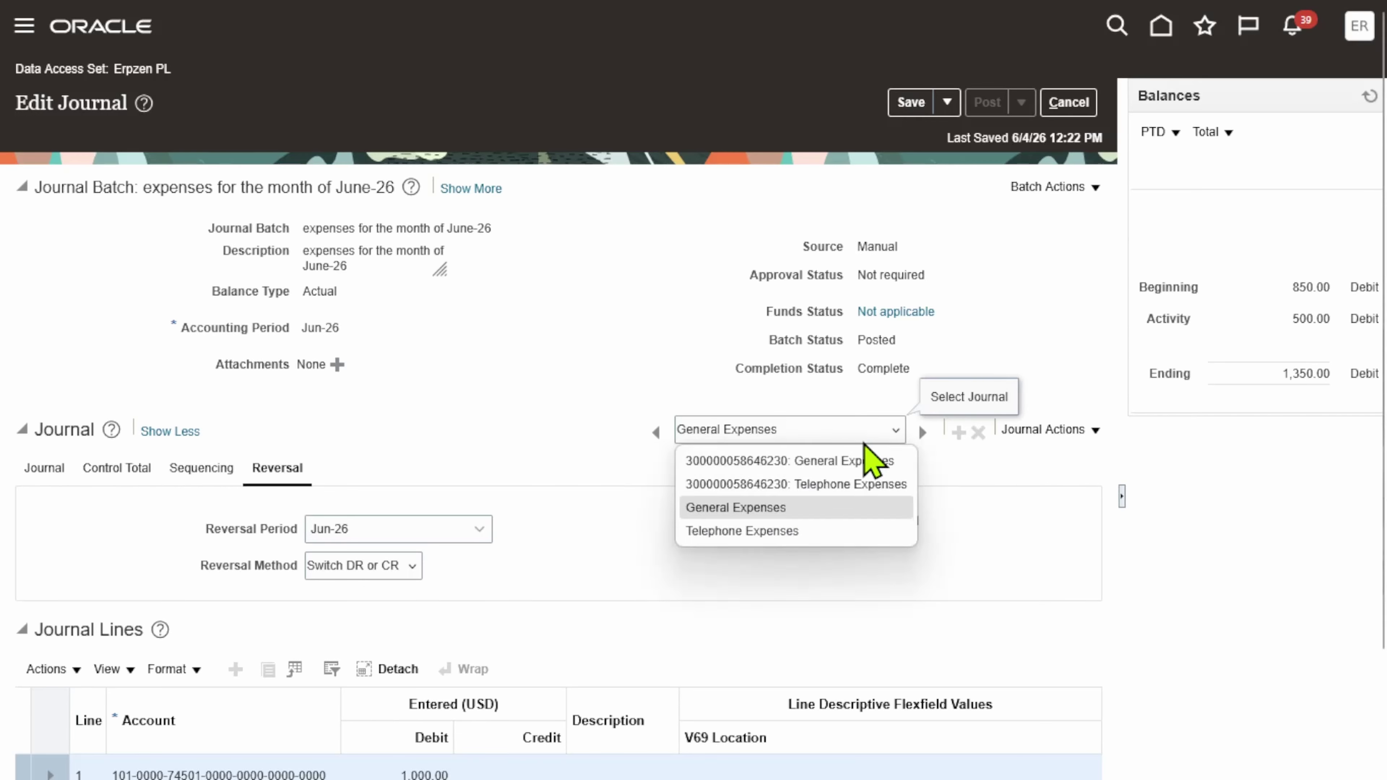
pyautogui.click(785, 532)
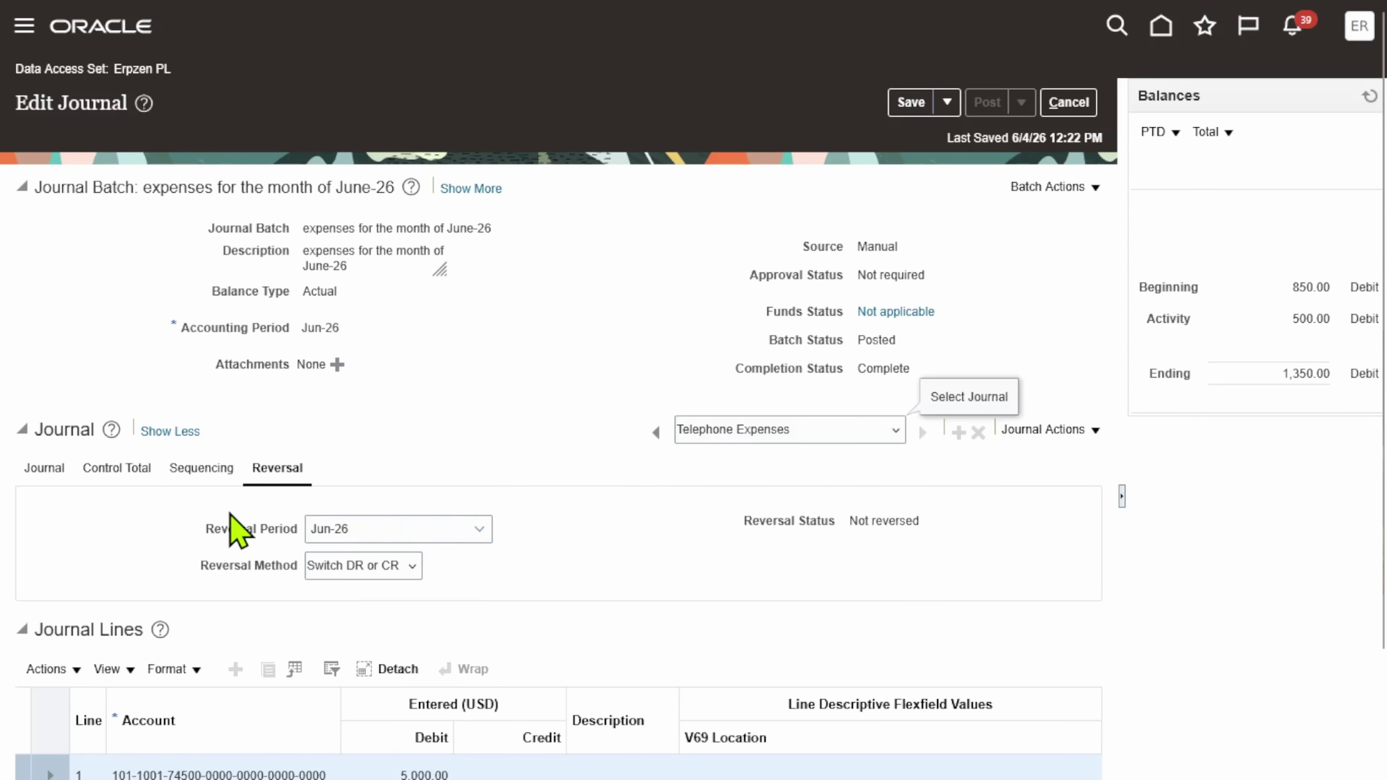
# Set the Telephone Expenses journal's reversal period to Jun-26 and method to Switch DR or CR, and save
pyautogui.click(41, 471)
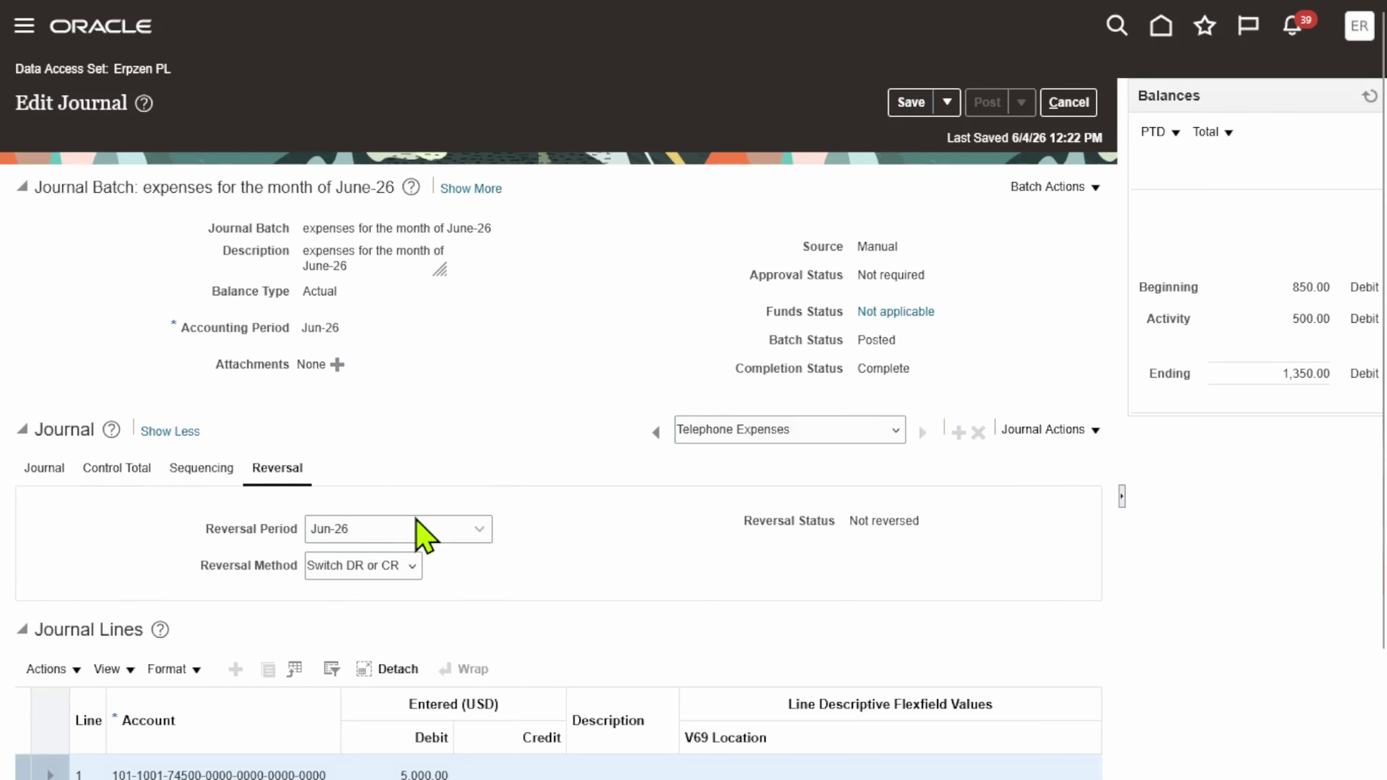
pyautogui.click(479, 528)
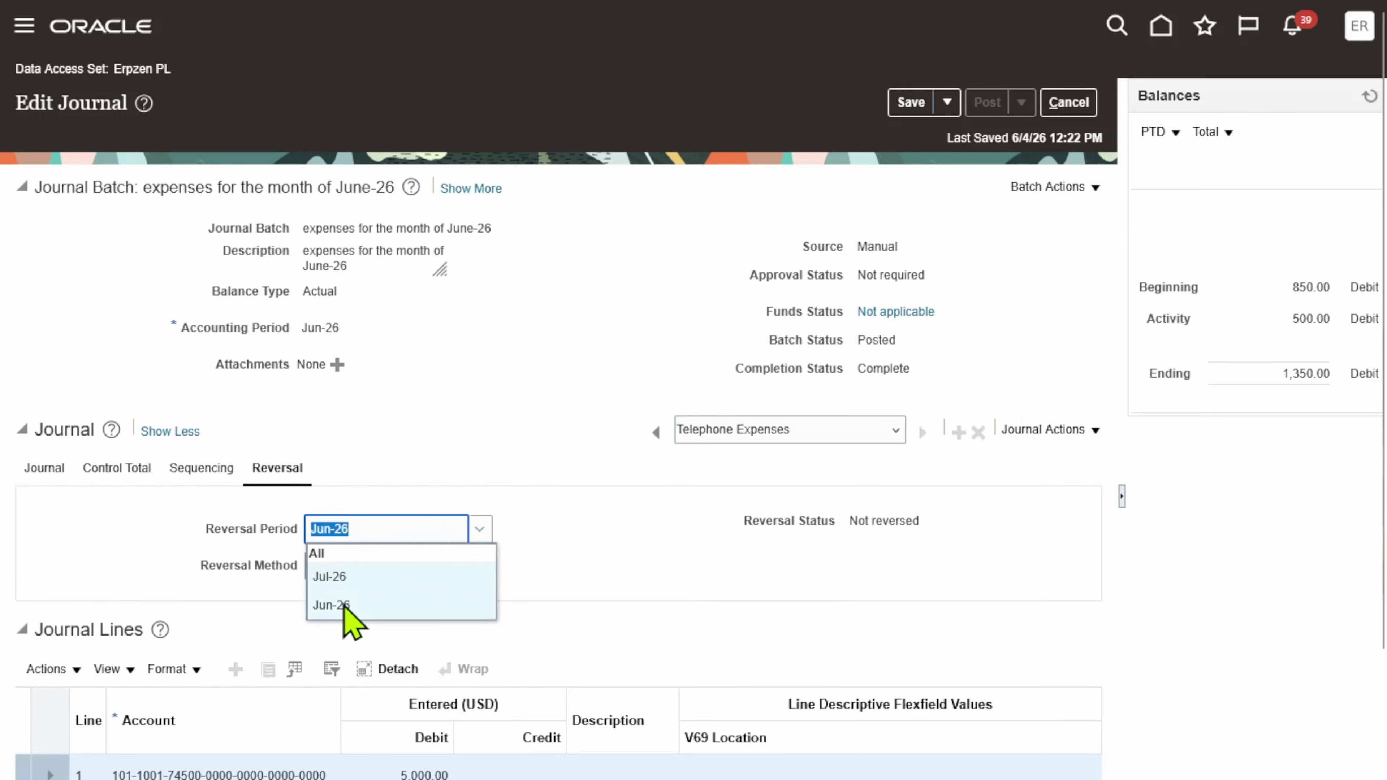
pyautogui.click(346, 604)
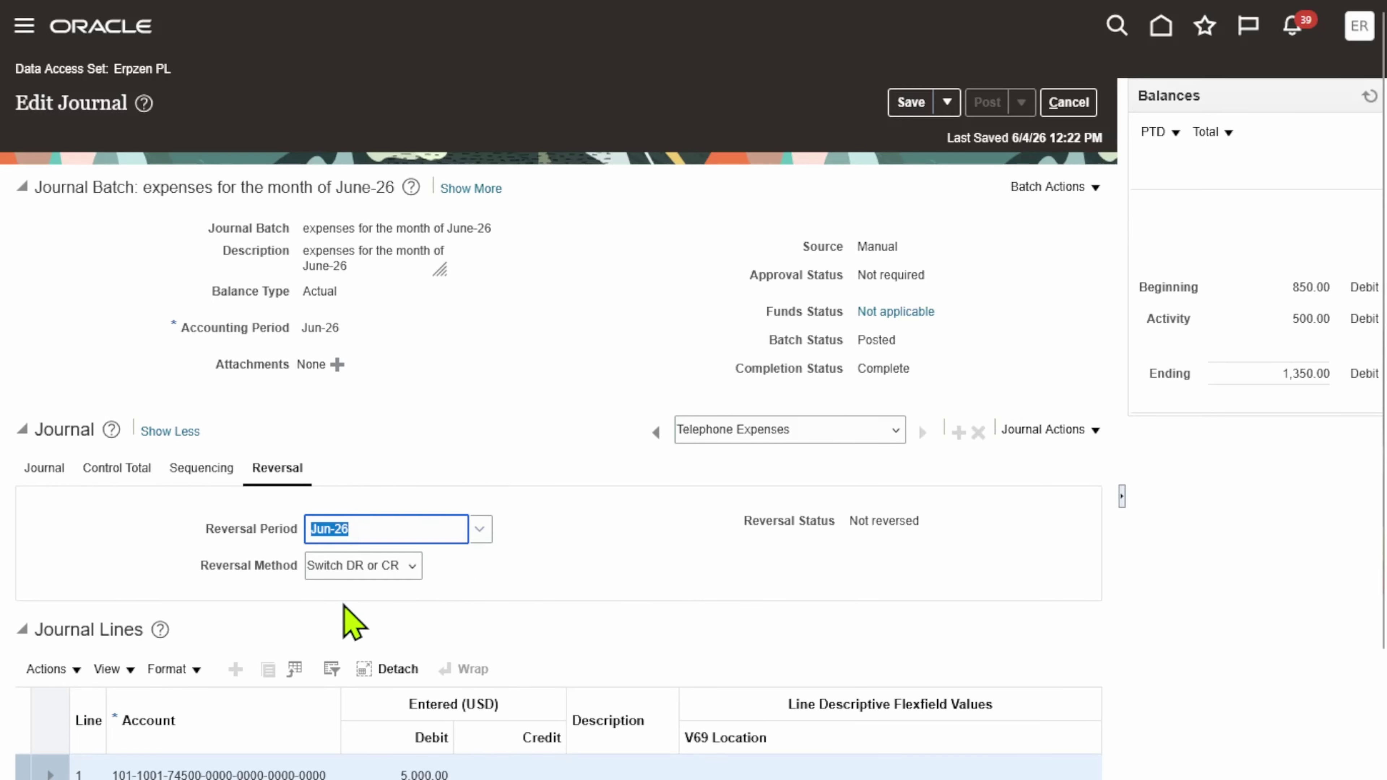
pyautogui.click(398, 563)
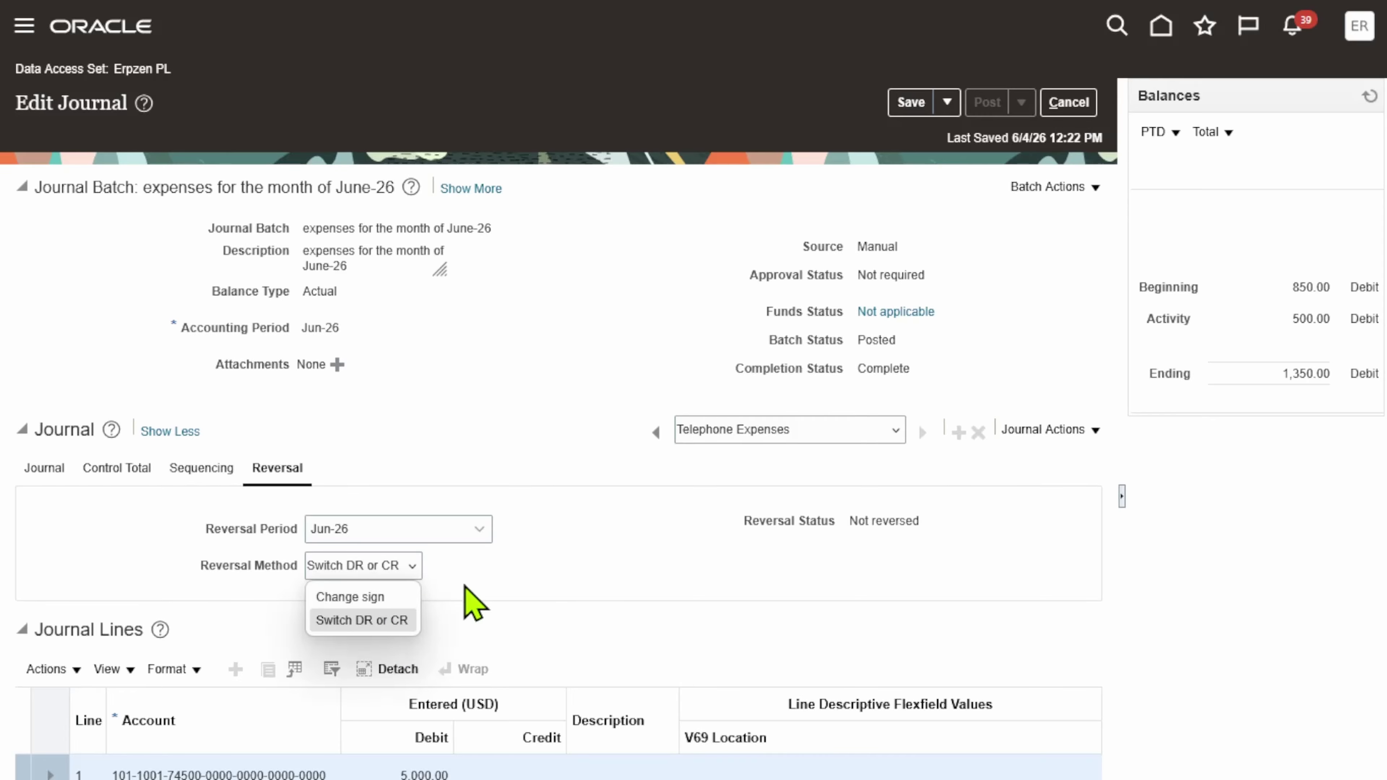
pyautogui.click(385, 618)
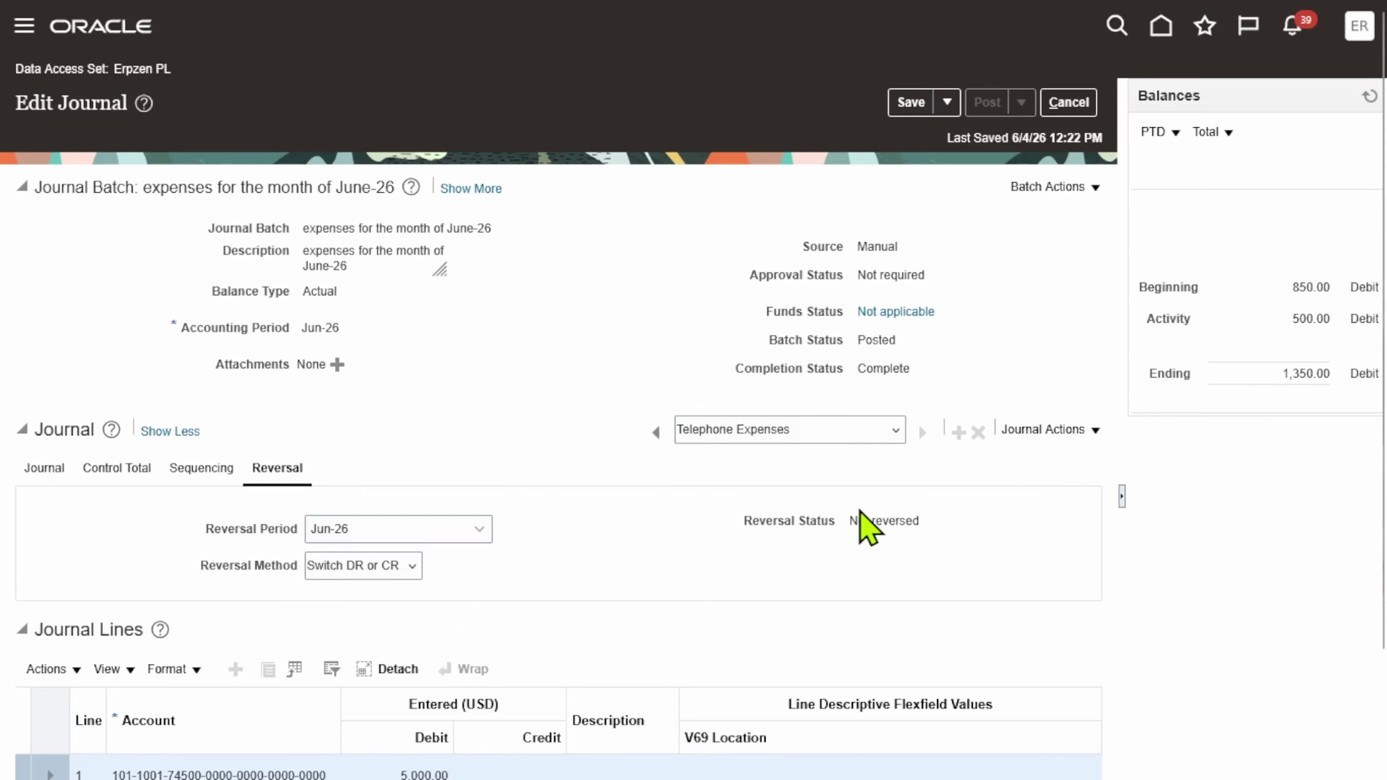
pyautogui.click(916, 105)
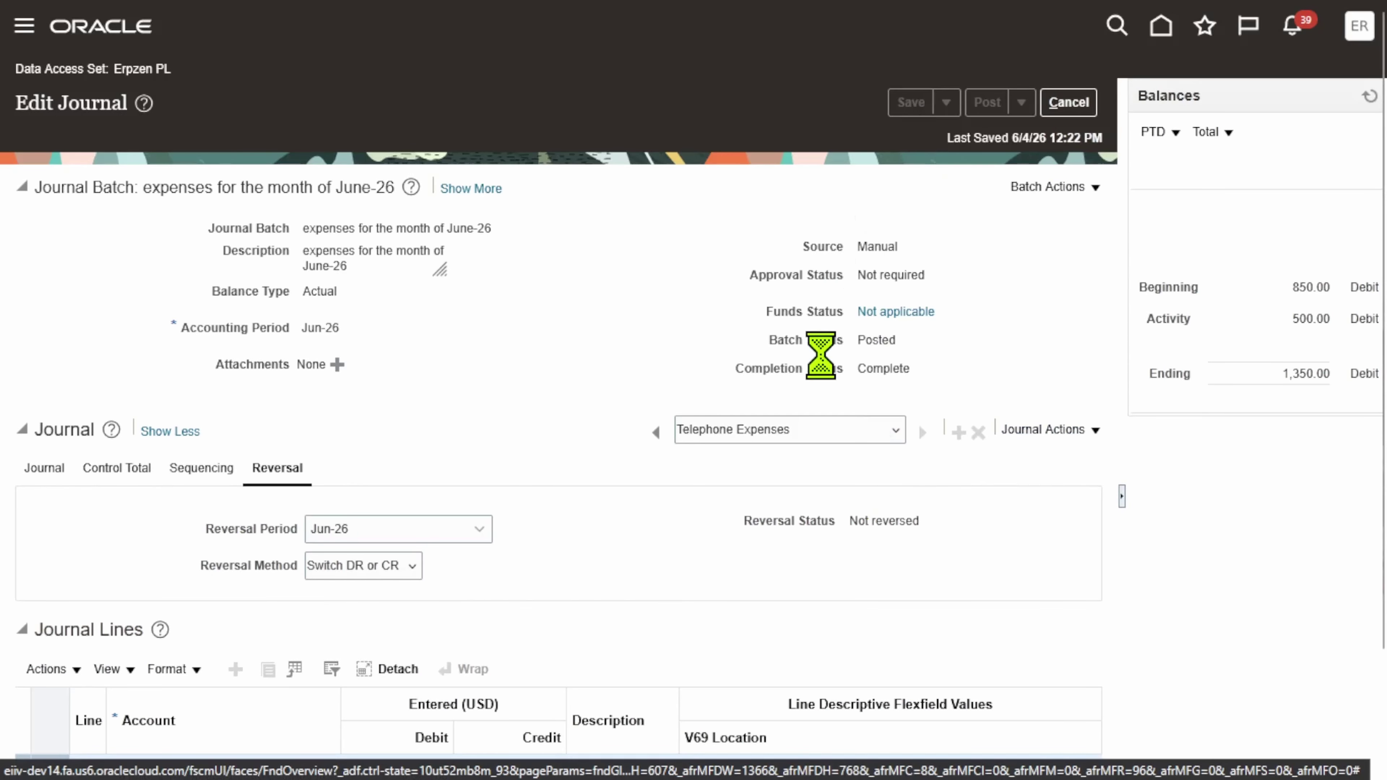
# Submit the reversal of the Telephone Expenses journal and acknowledge the confirmation
pyautogui.click(1079, 430)
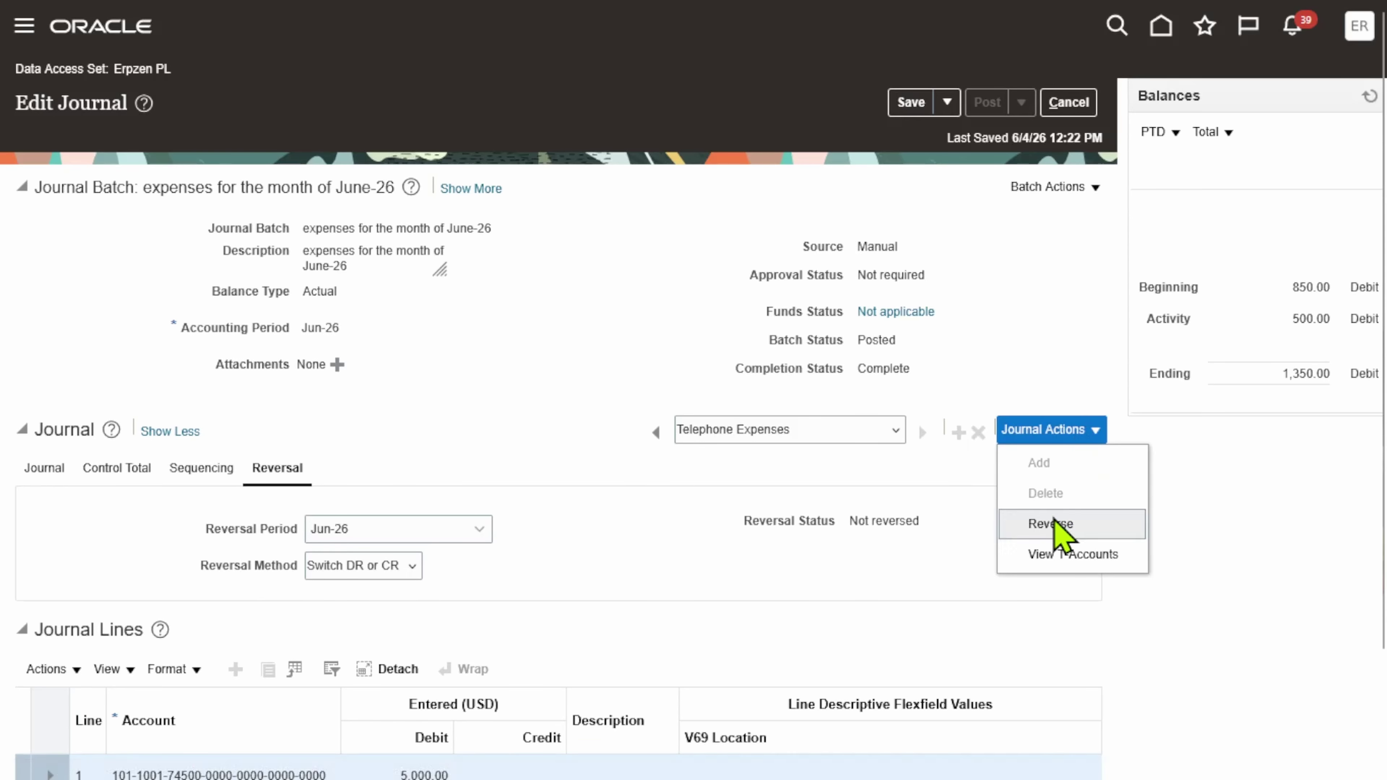
pyautogui.click(1063, 528)
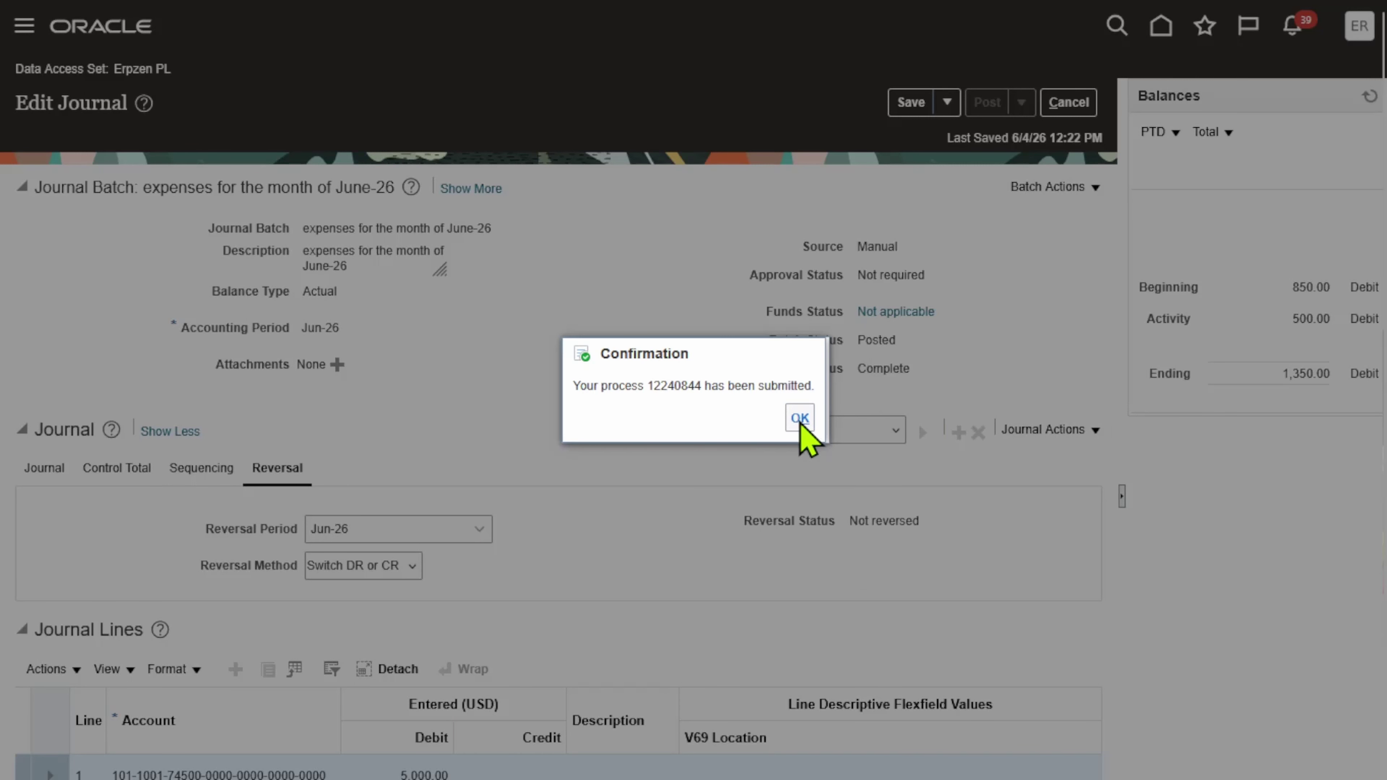
pyautogui.click(799, 418)
# Select the General Expenses journal in the batch, set its reversal period to Jun-26, and save
pyautogui.click(891, 435)
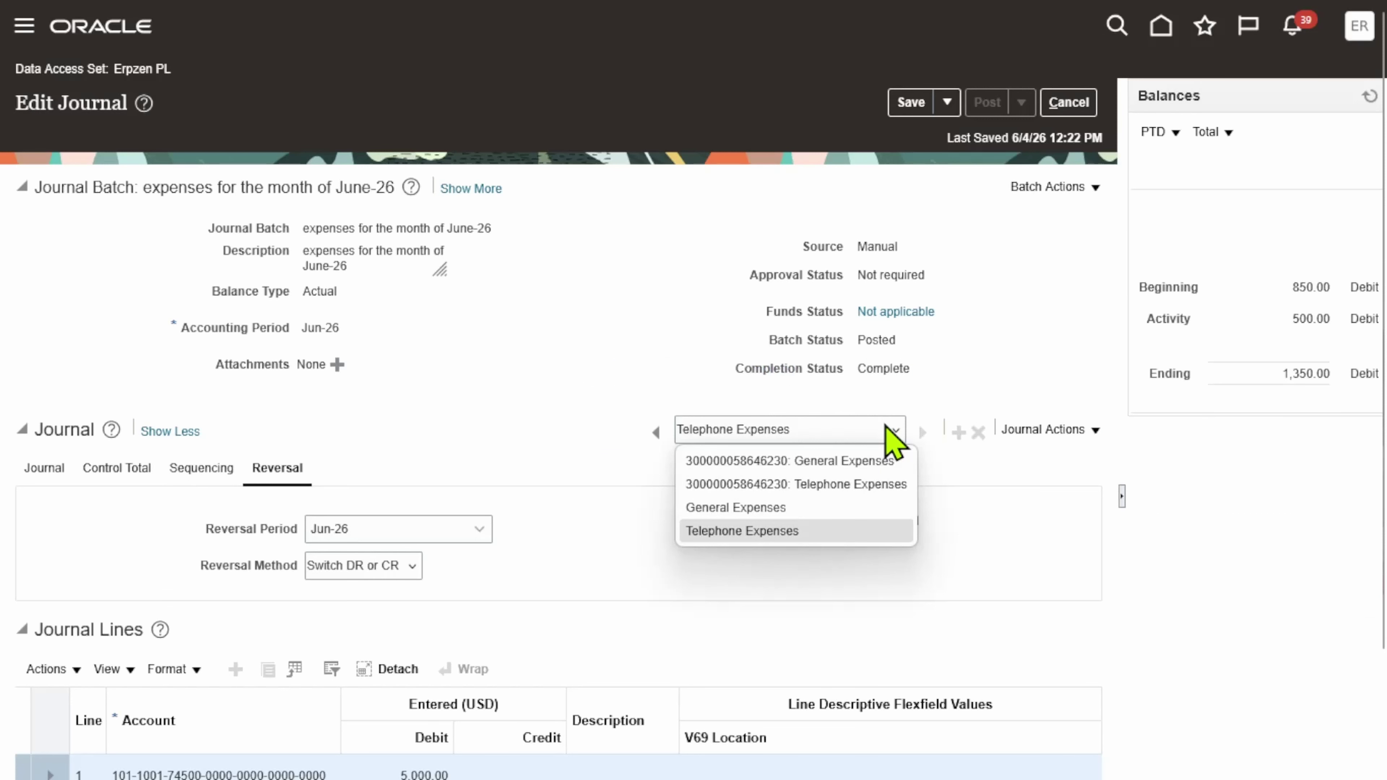
pyautogui.click(758, 506)
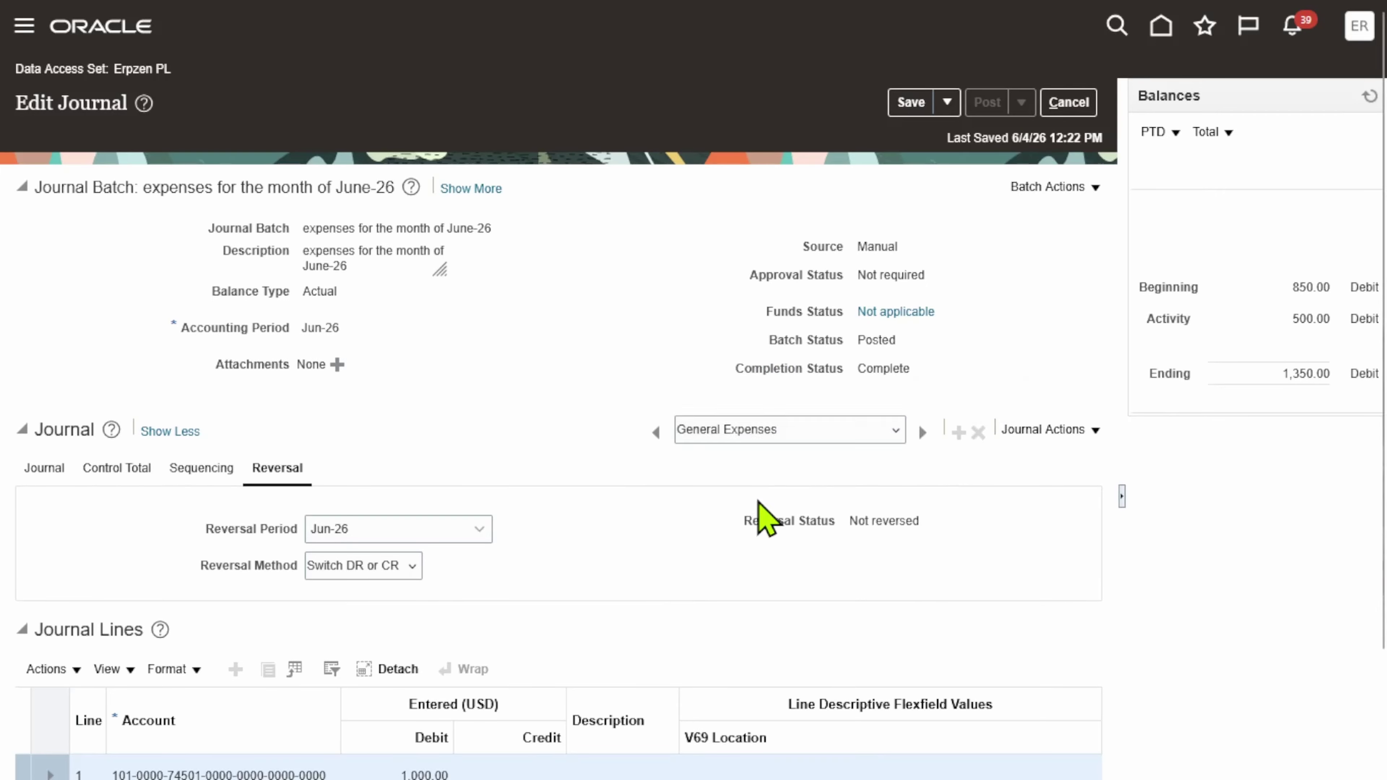
pyautogui.click(419, 528)
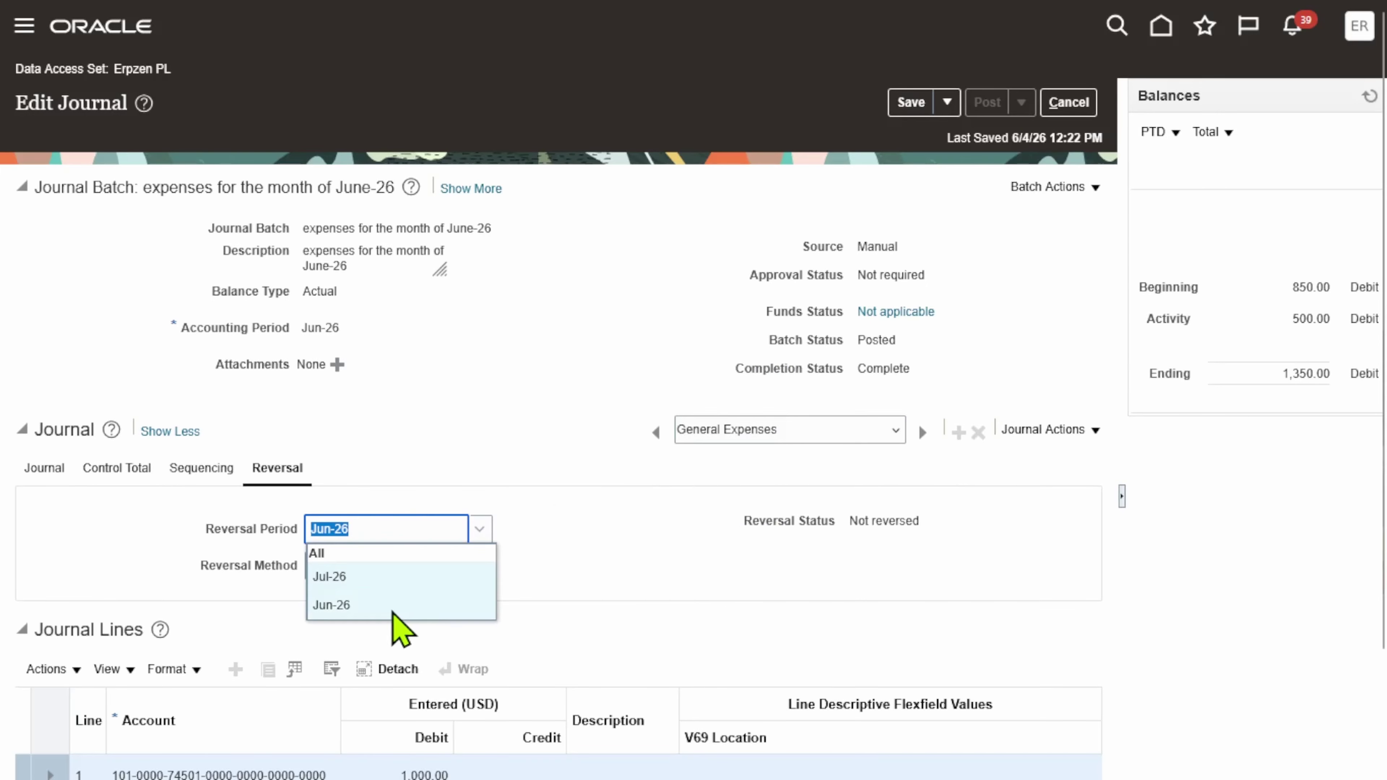
pyautogui.click(361, 605)
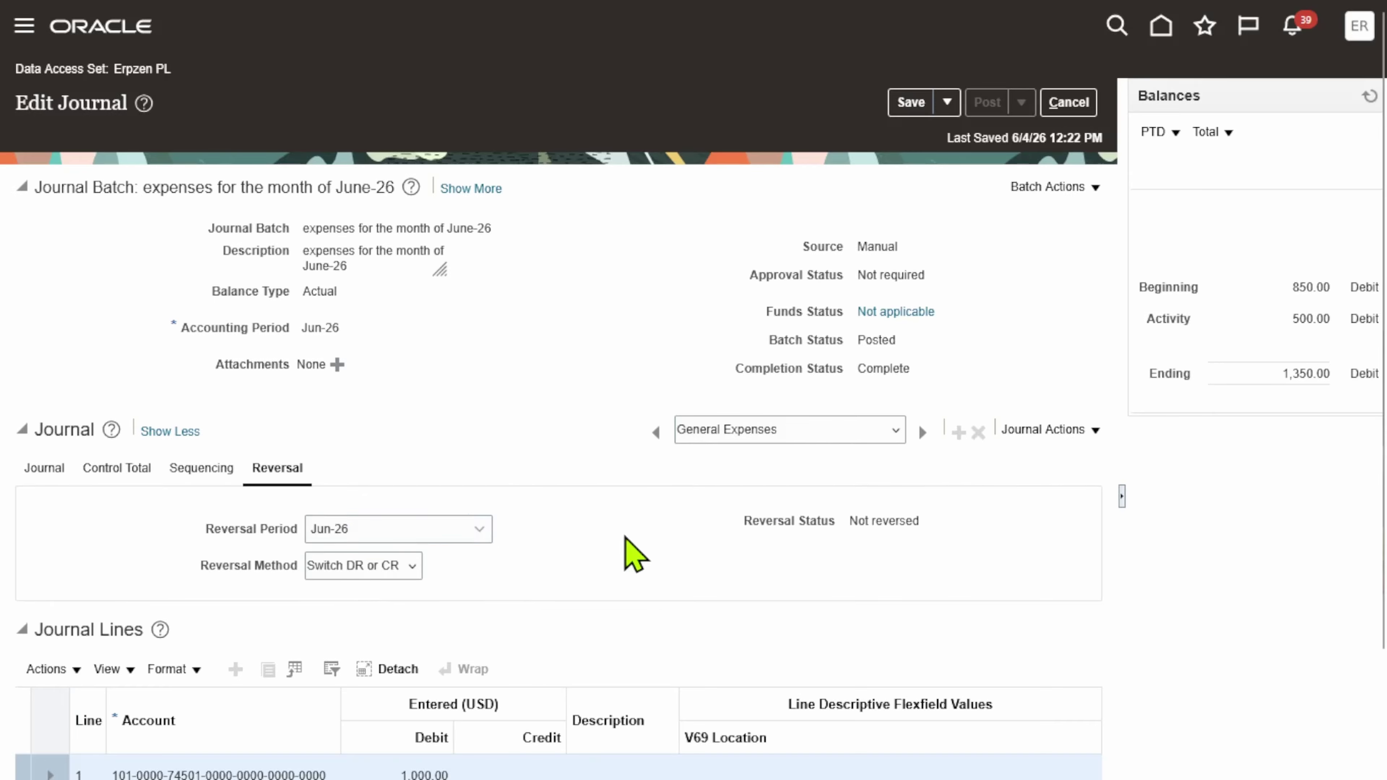
pyautogui.click(909, 107)
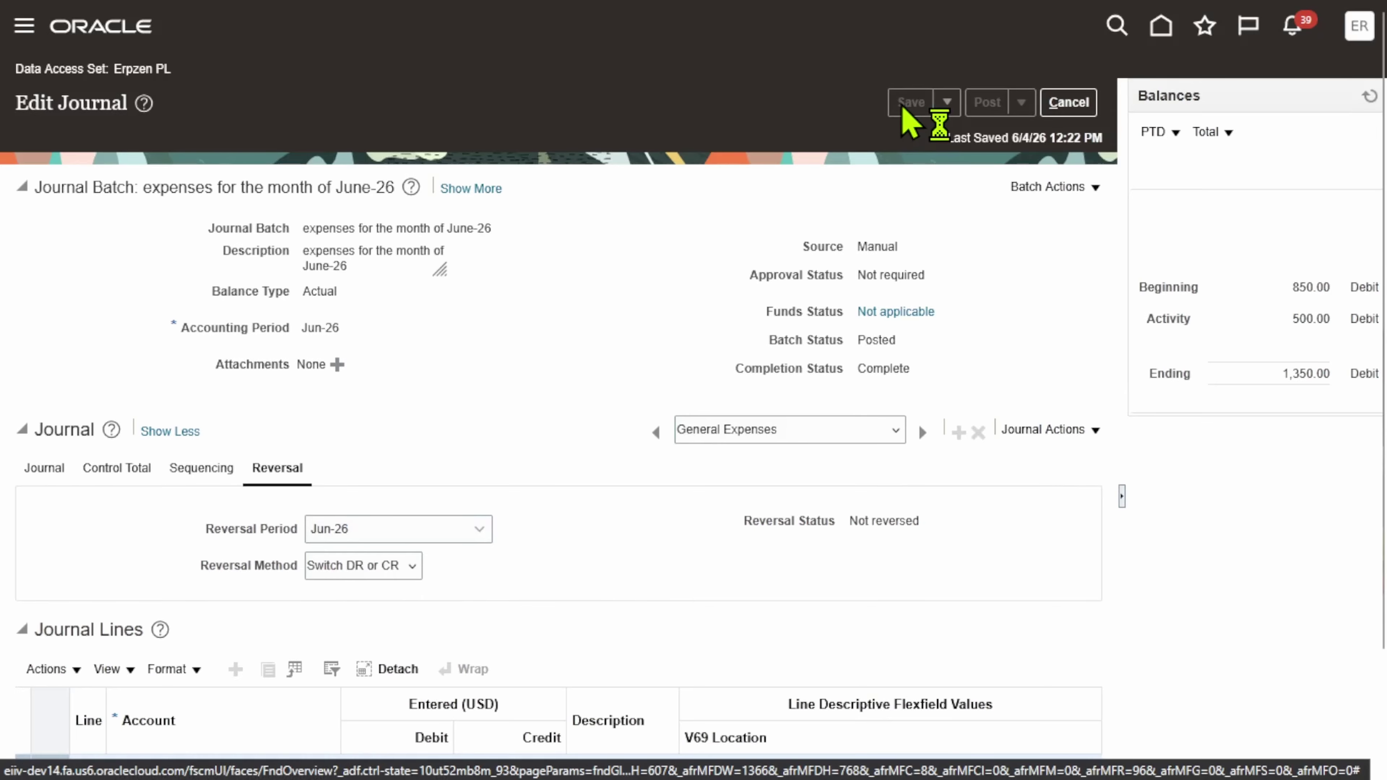
# Submit the reversal of the General Expenses journal and acknowledge the confirmation
pyautogui.click(1089, 434)
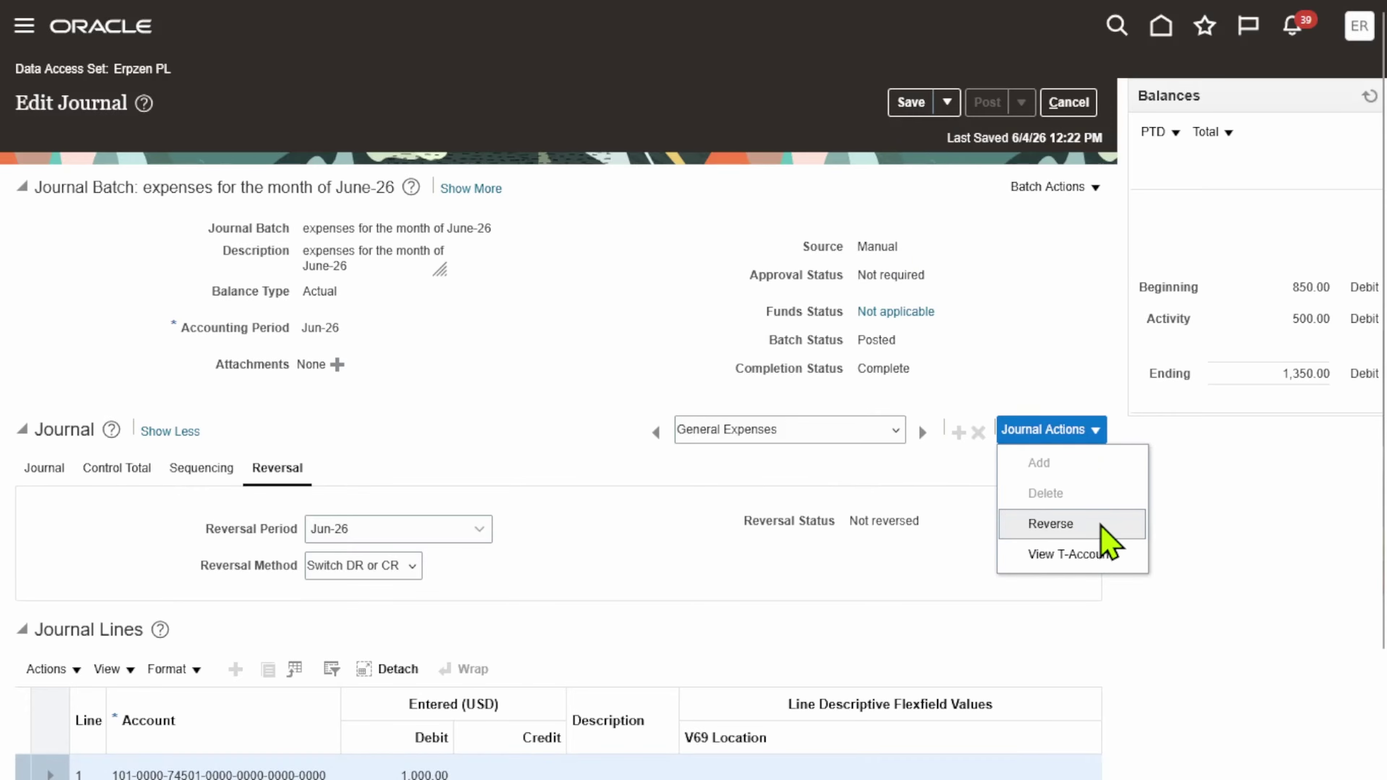
pyautogui.click(1050, 524)
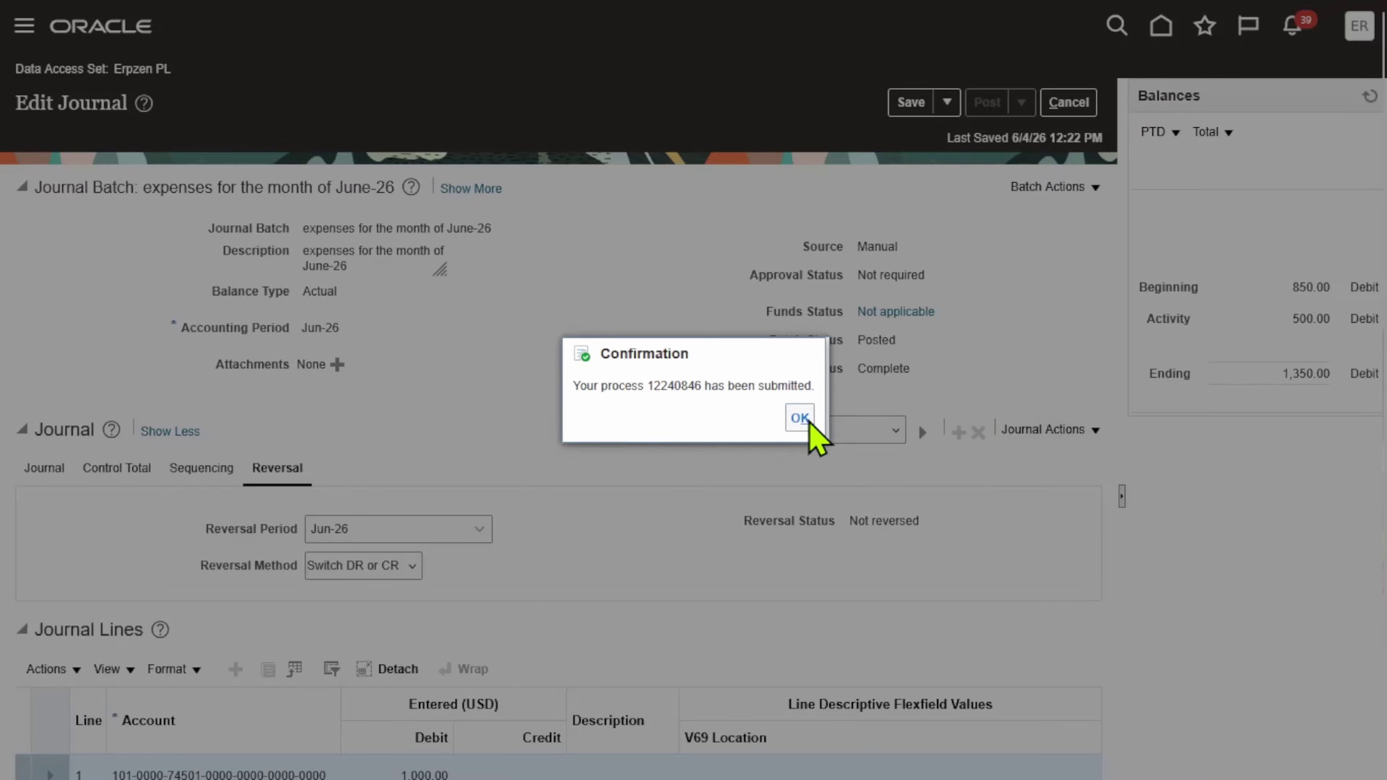
pyautogui.click(799, 418)
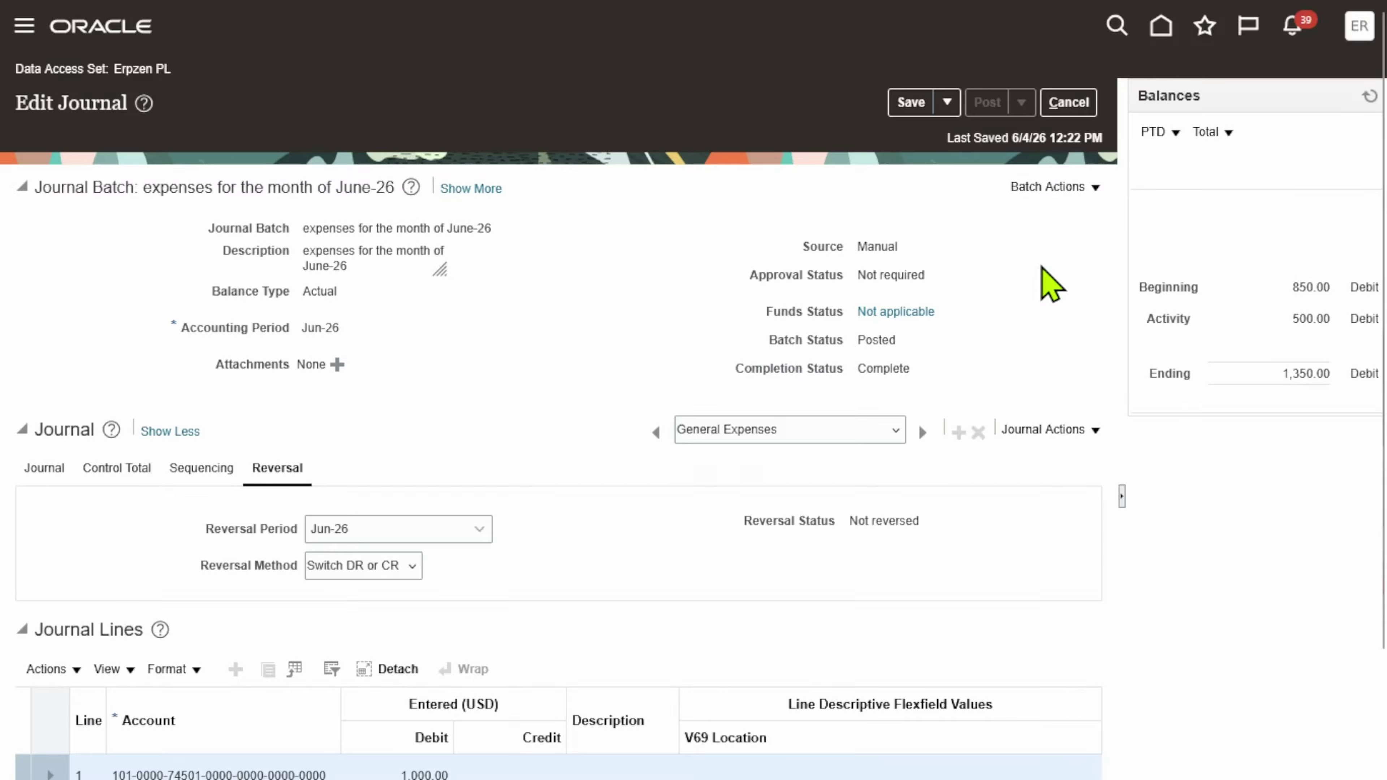
# Open Monitor Processes from the recent items and refresh the list to check the status of the Reverse Journals processes
pyautogui.click(1162, 34)
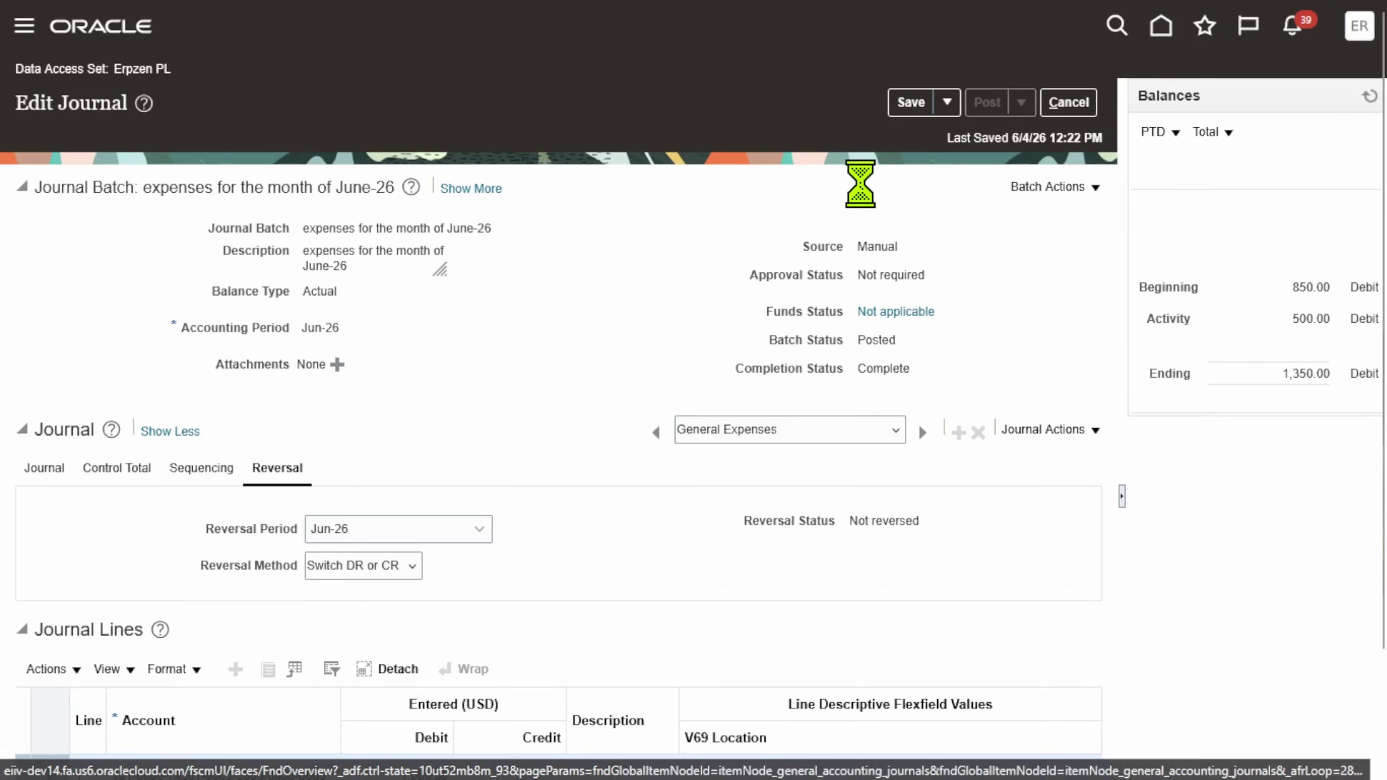
pyautogui.click(889, 214)
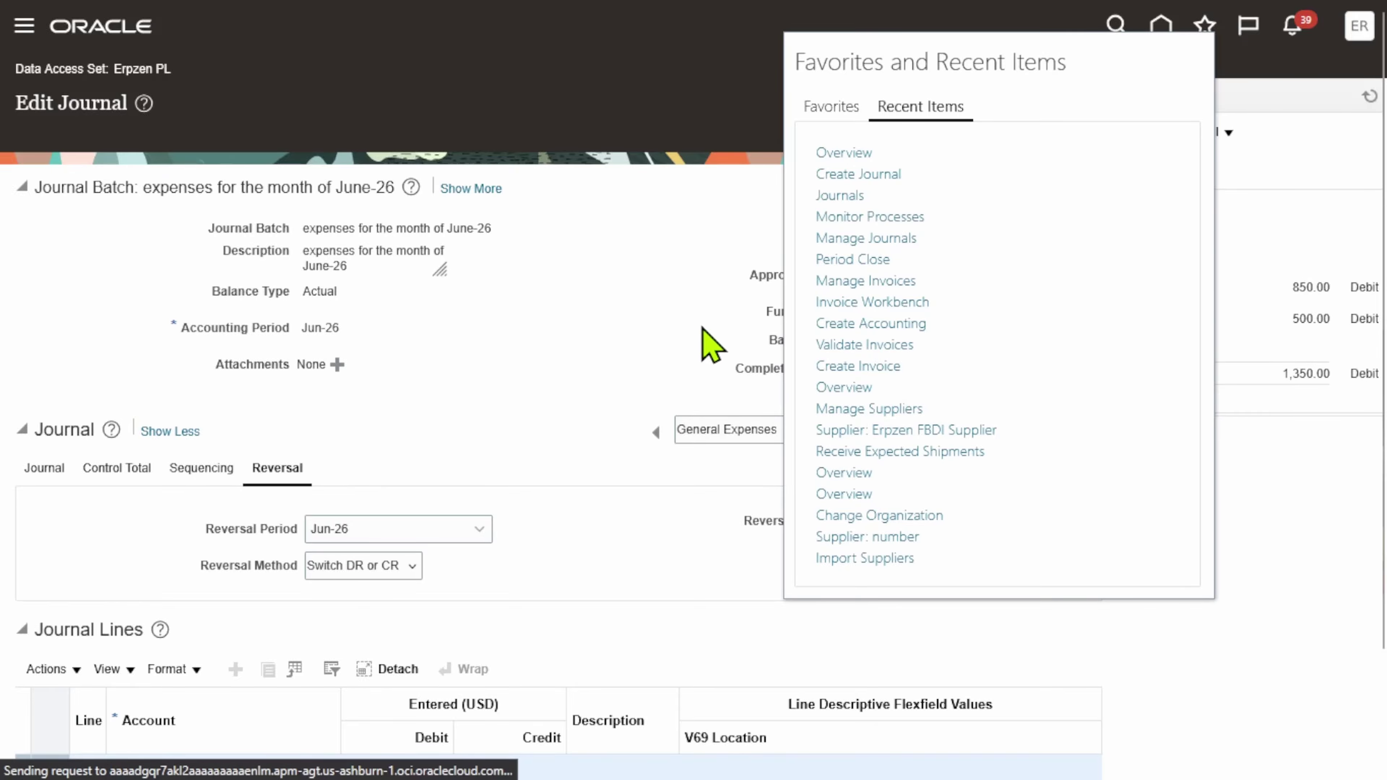
pyautogui.click(770, 276)
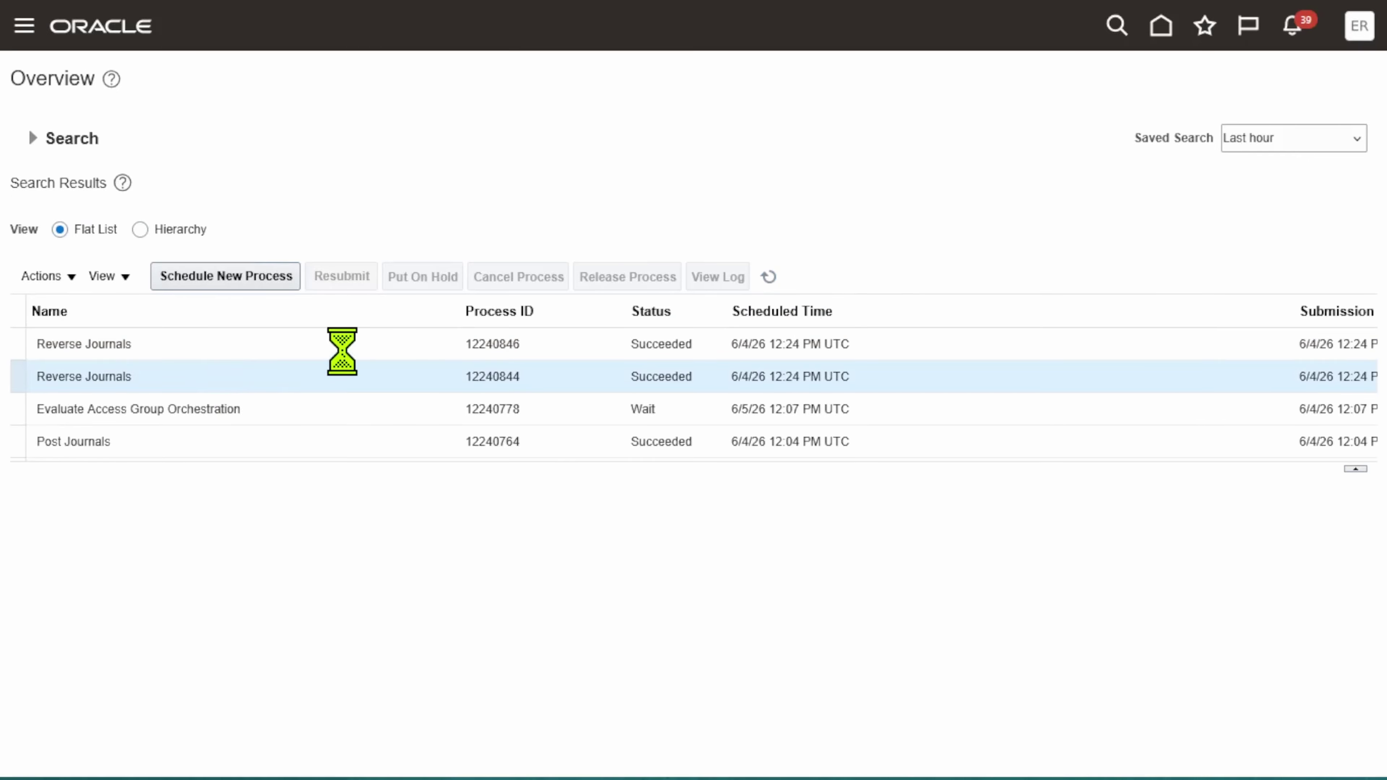
pyautogui.click(769, 274)
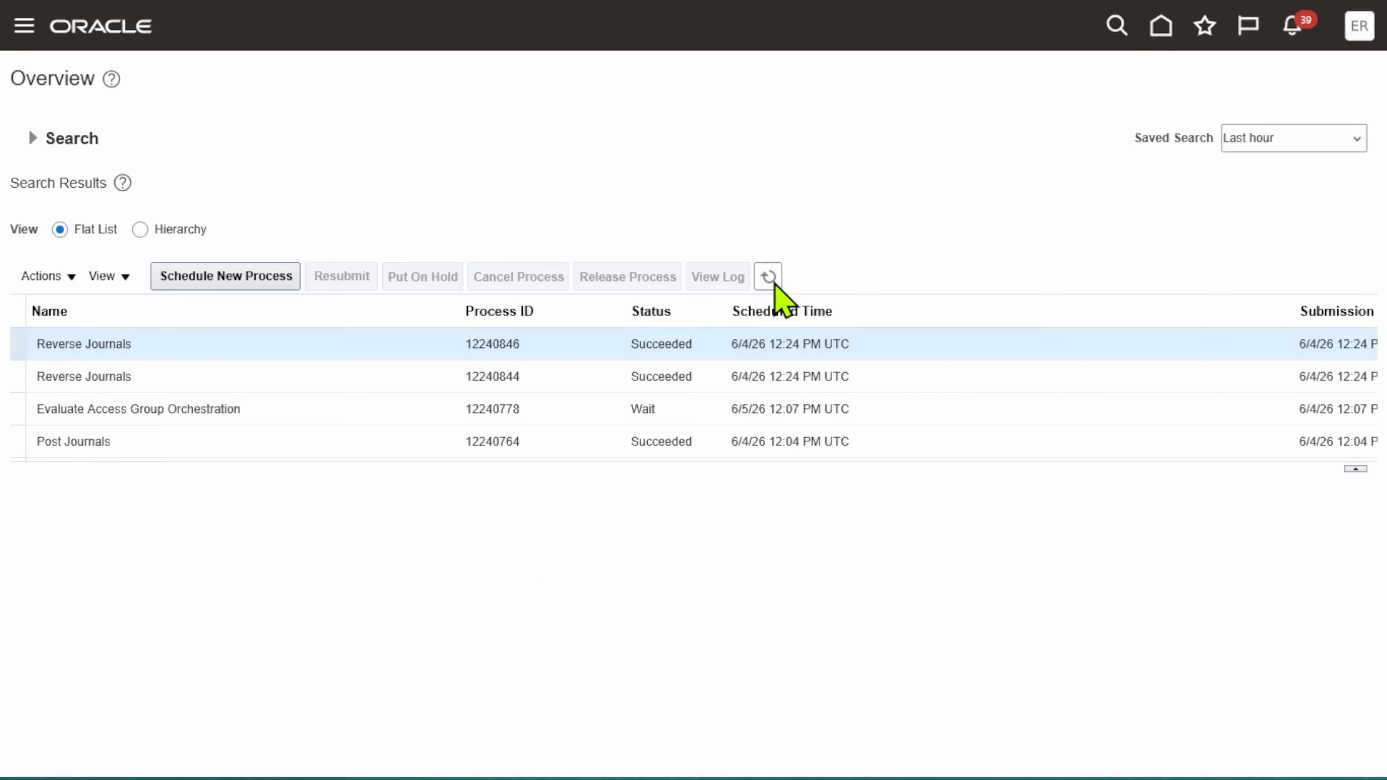
pyautogui.click(770, 278)
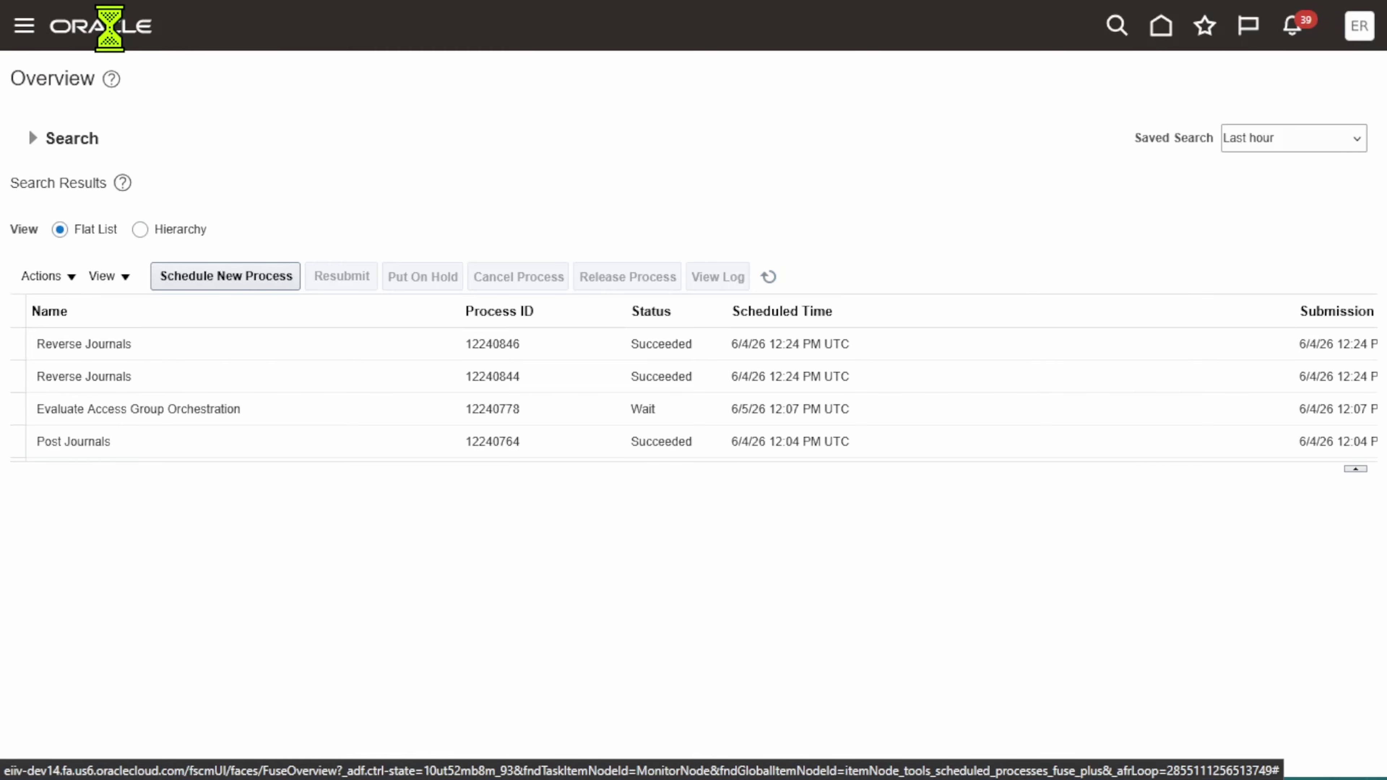
# Return to the home page and open the Journals work area under General Accounting
pyautogui.click(25, 61)
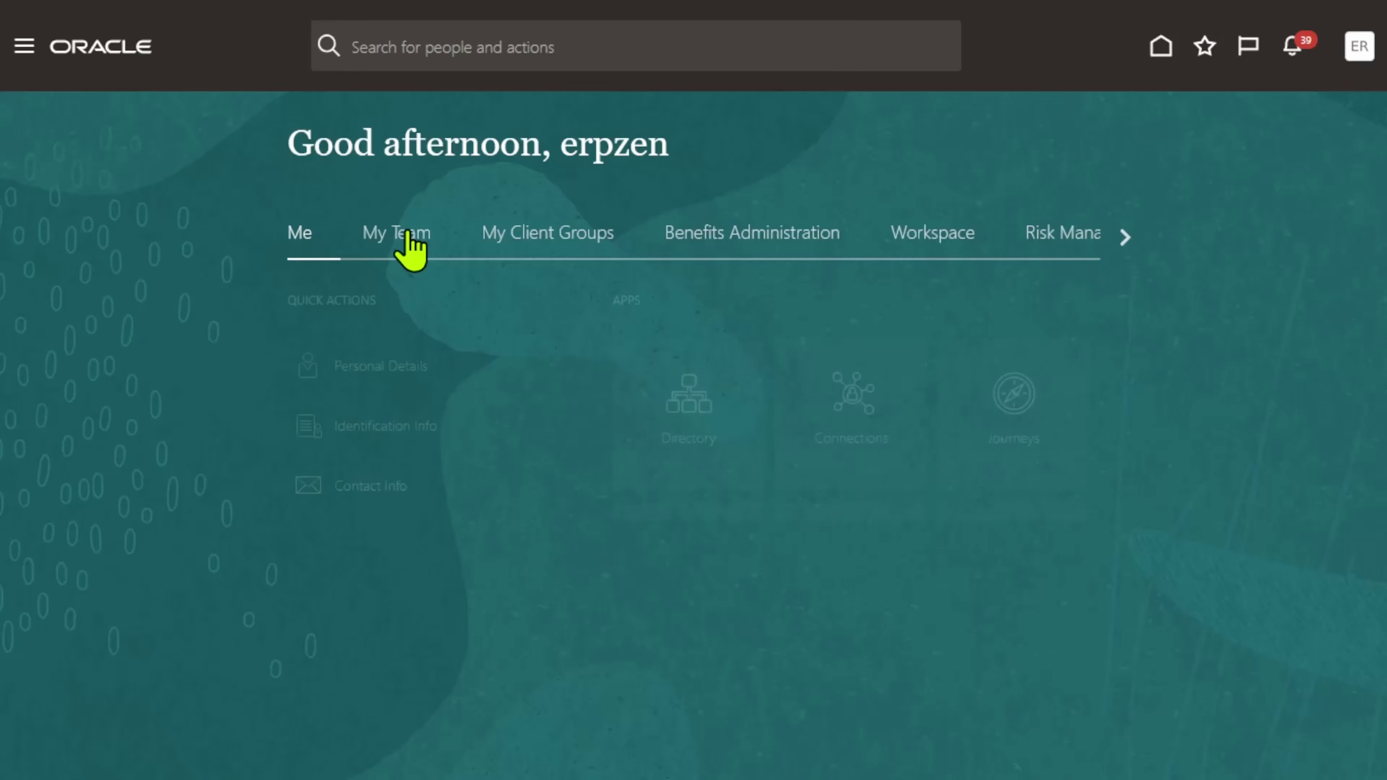
pyautogui.click(1124, 237)
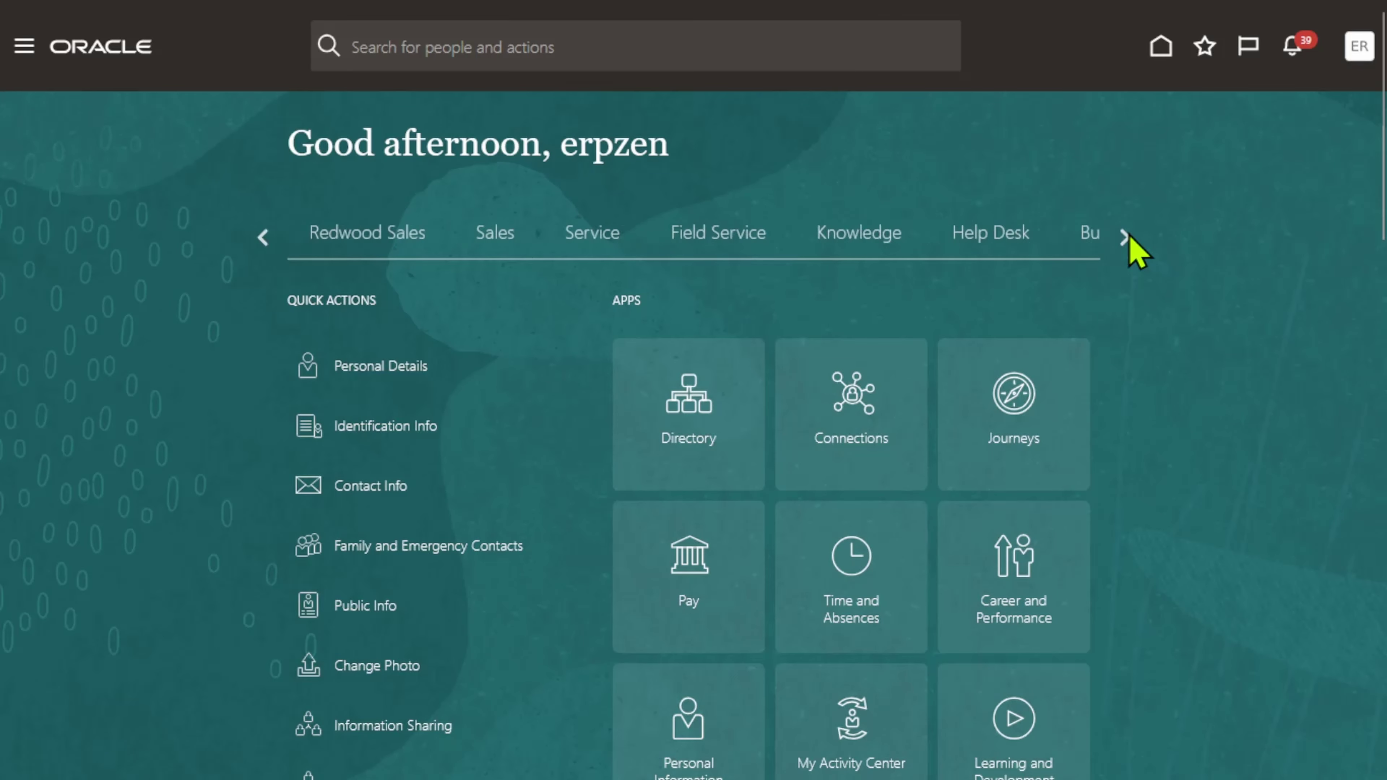
pyautogui.click(1125, 238)
pyautogui.click(1126, 238)
pyautogui.click(1126, 238)
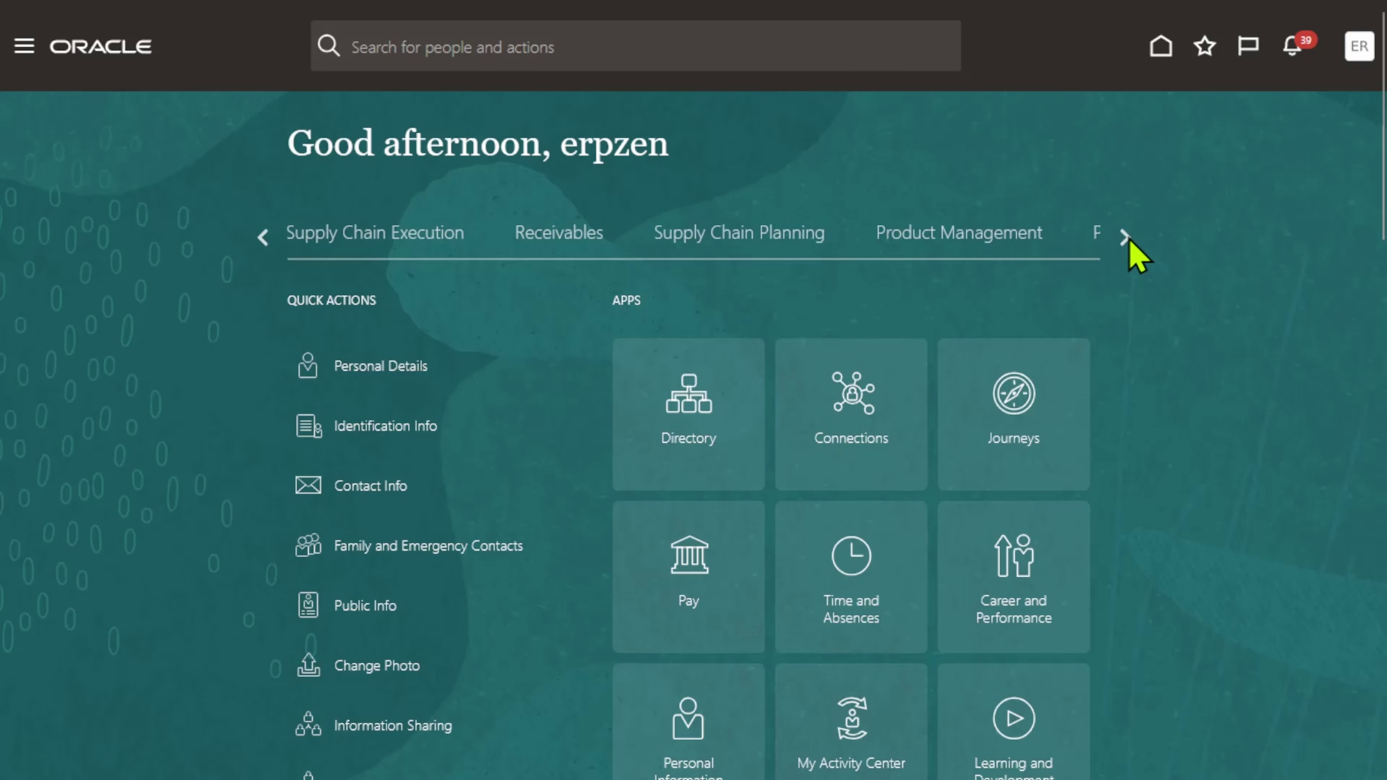
pyautogui.click(1125, 238)
pyautogui.click(592, 240)
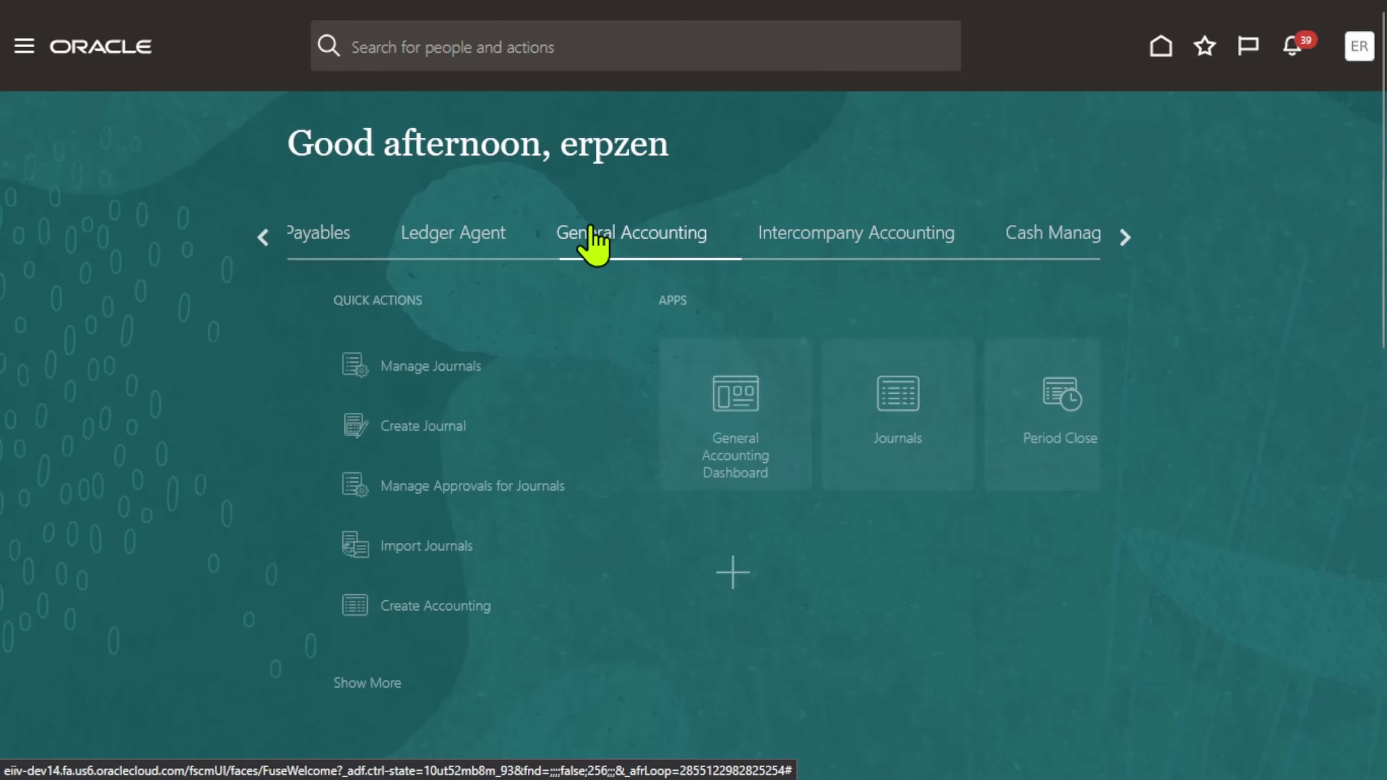
pyautogui.click(839, 396)
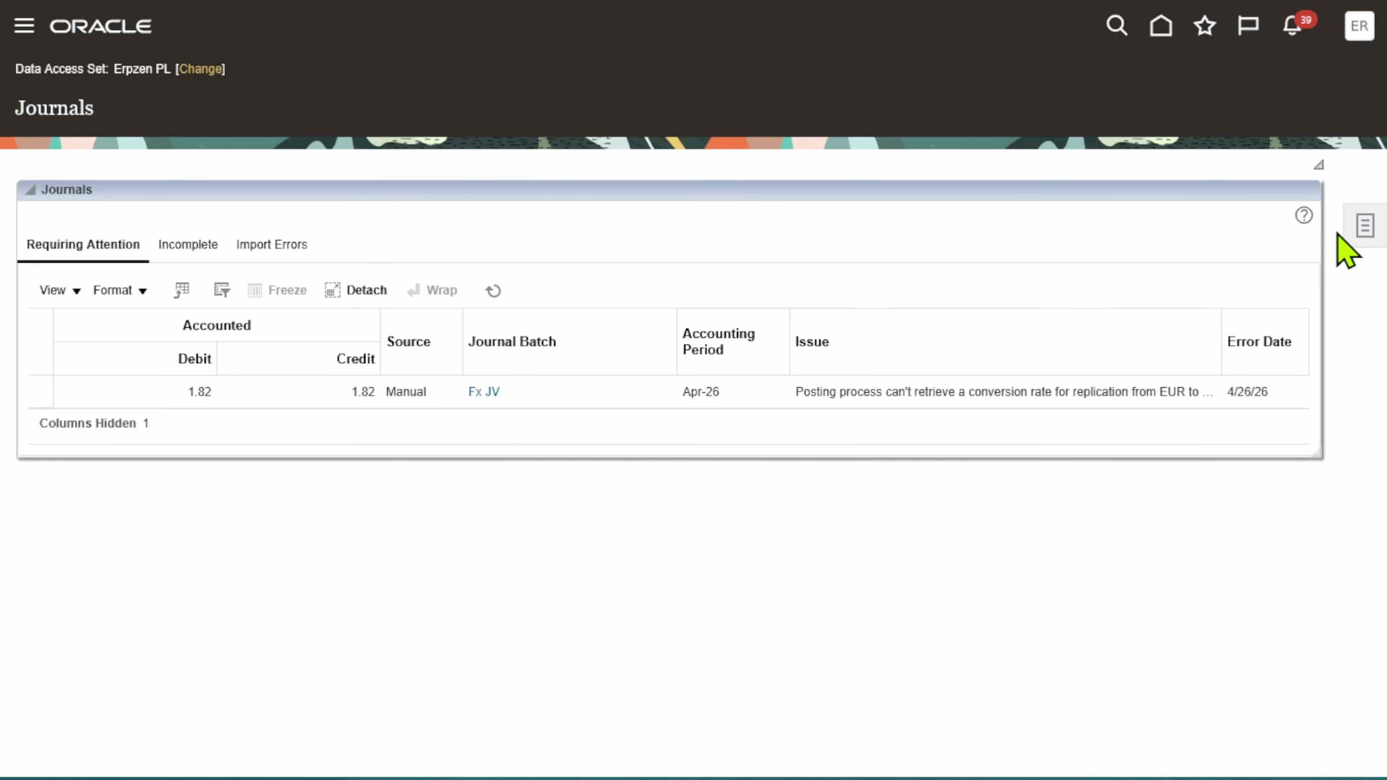
# Open Manage Journals and widen the Journal Batch column to read the full names of the reversal batches
pyautogui.click(1363, 228)
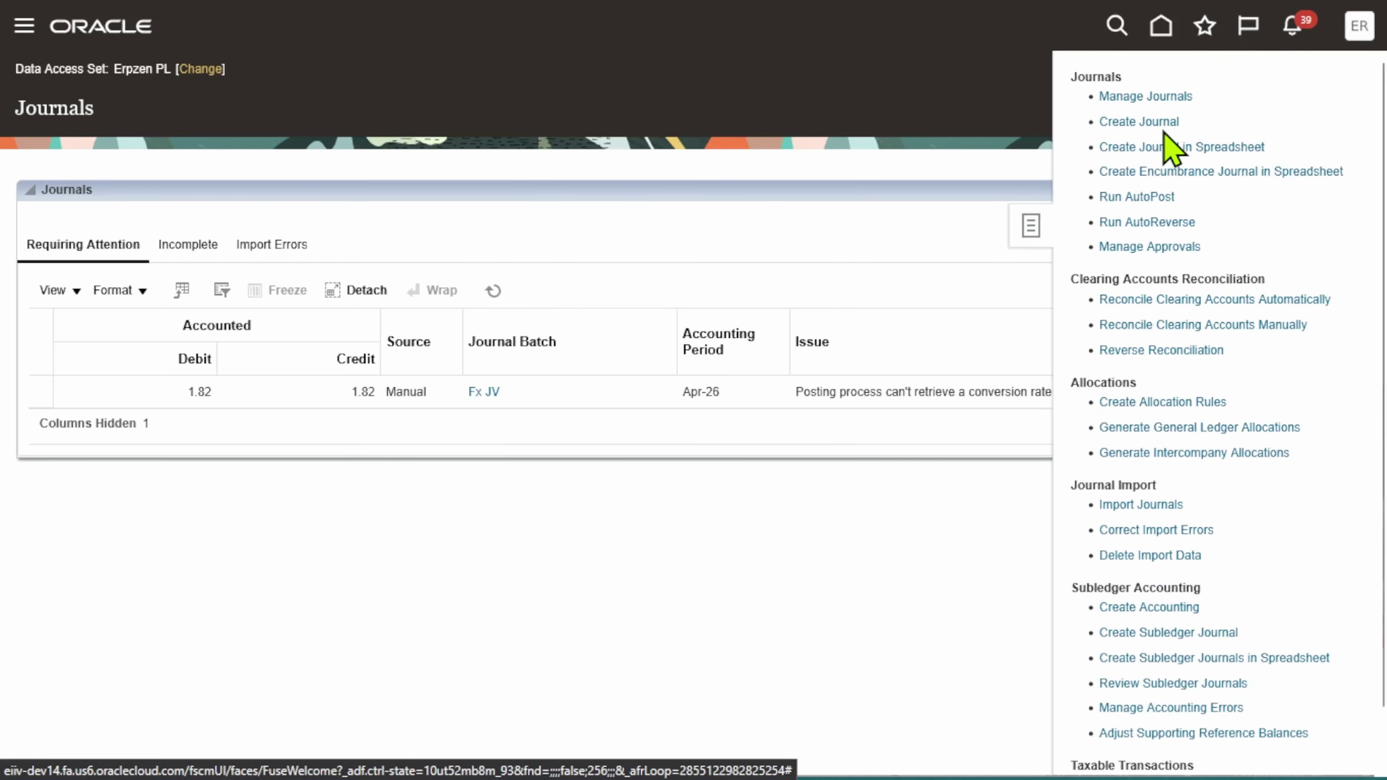
pyautogui.click(1154, 96)
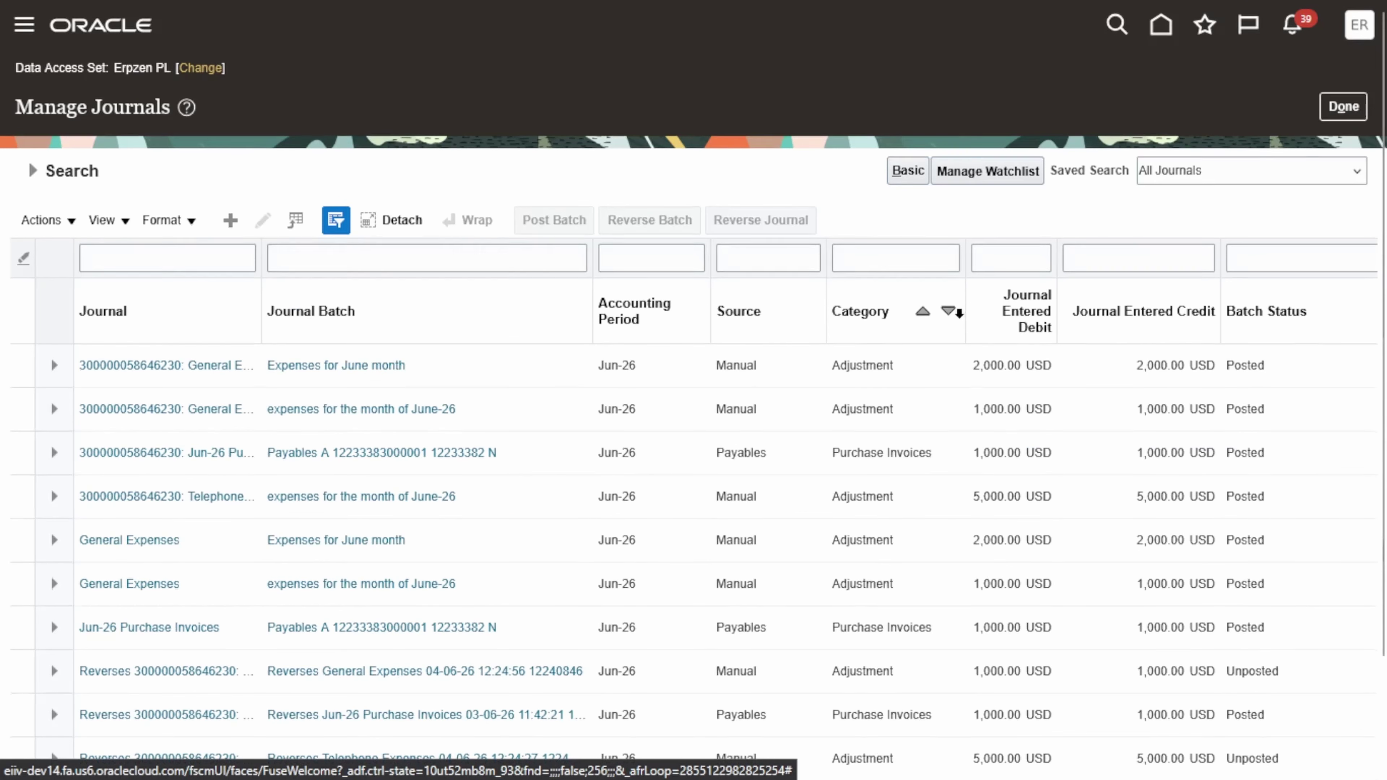
pyautogui.scroll(-2, 799, 384)
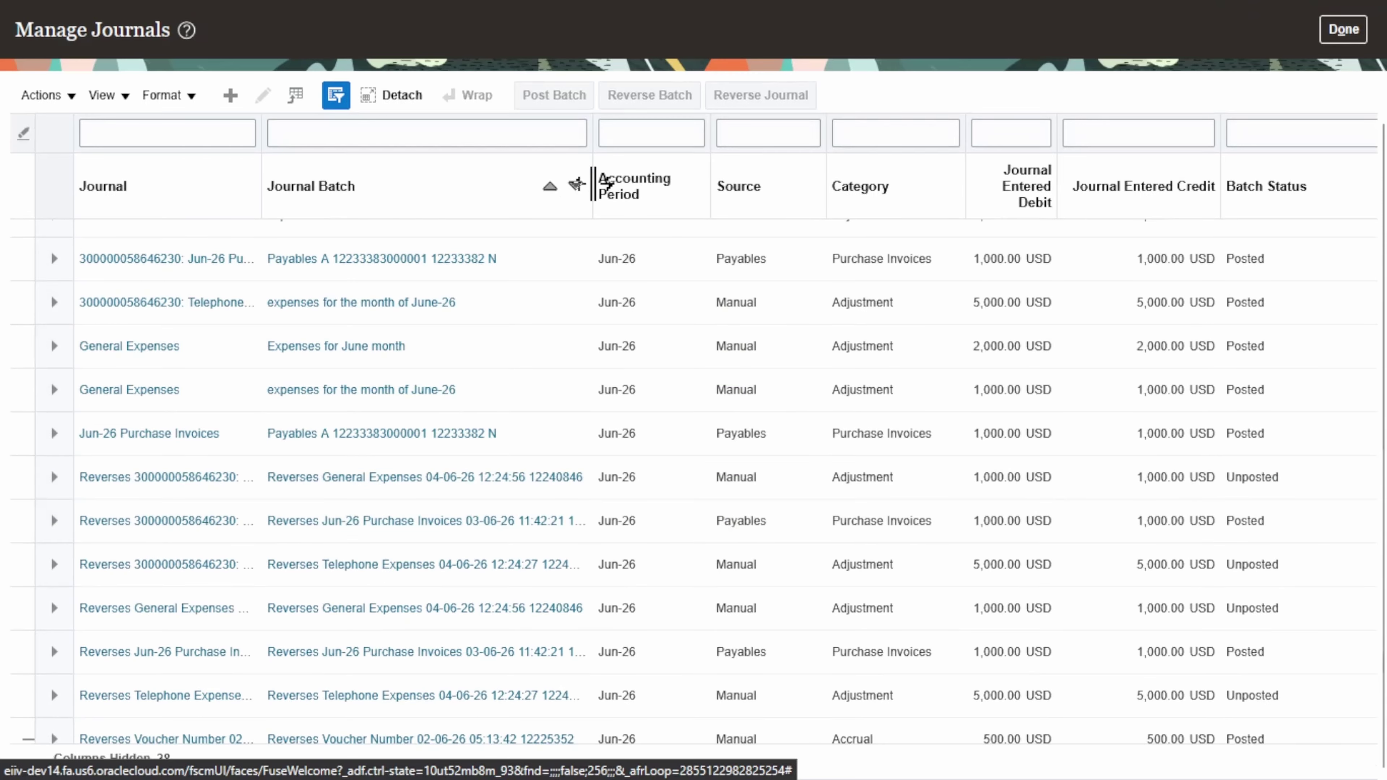
pyautogui.moveTo(591, 144); pyautogui.dragTo(656, 145)
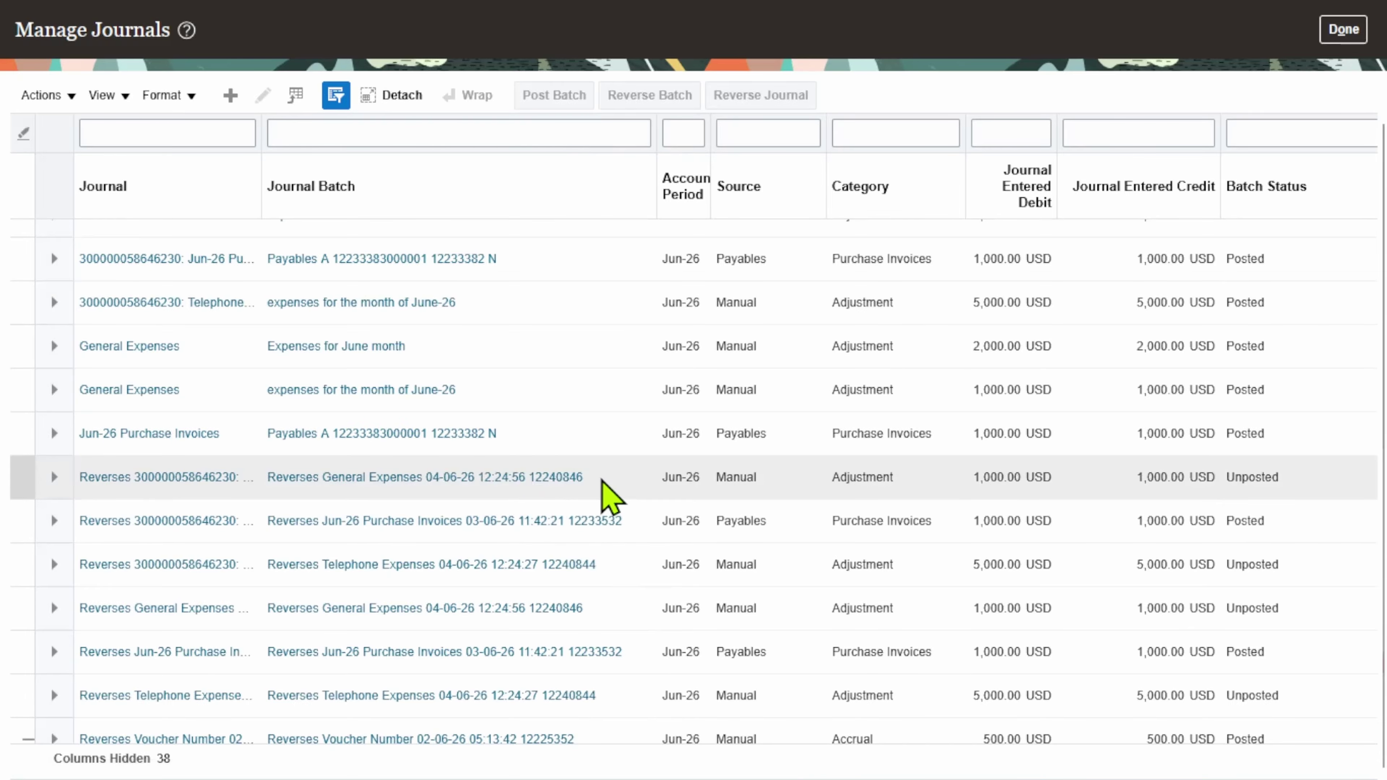
# Open the unposted General Expenses reversal for the Erpzen INR Reporting Ledger, examine its accounting date and lines, and close it without changes
pyautogui.click(602, 481)
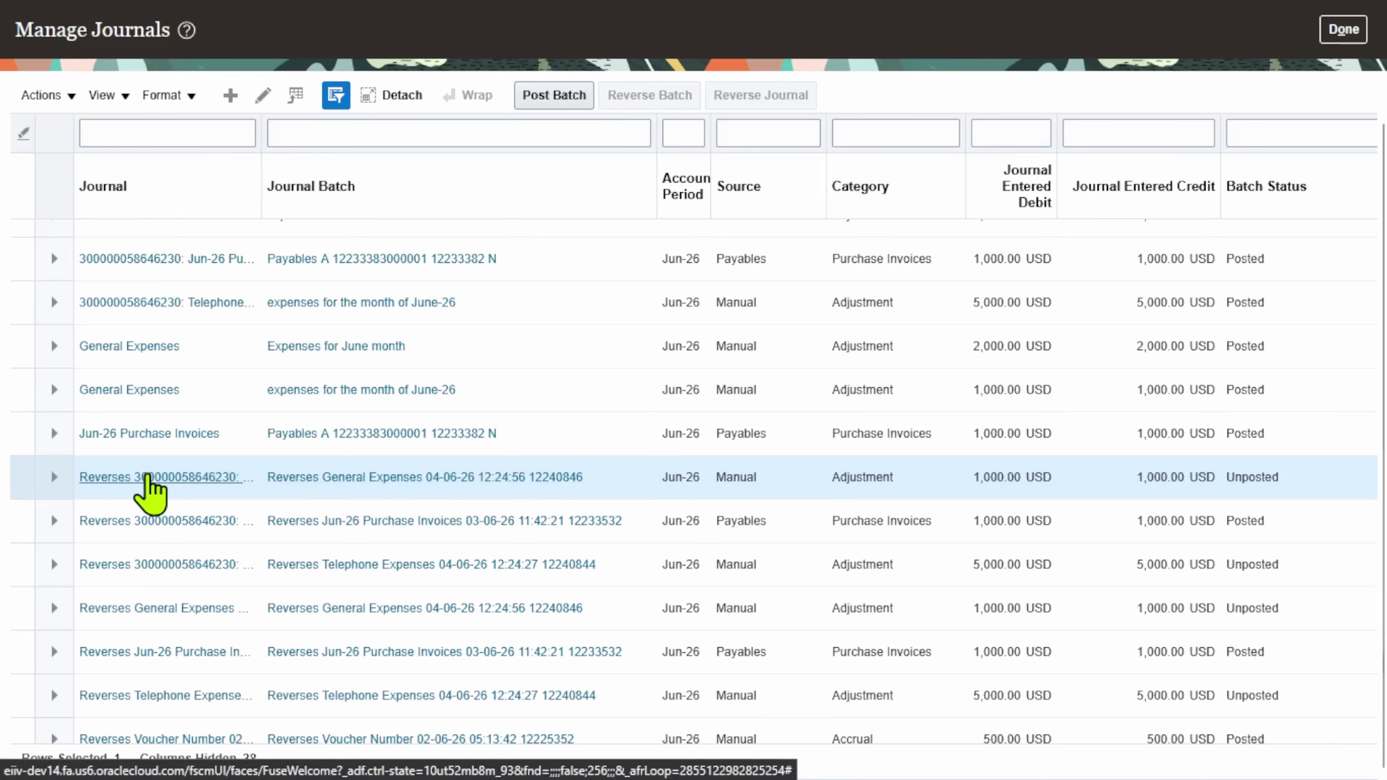
pyautogui.click(147, 478)
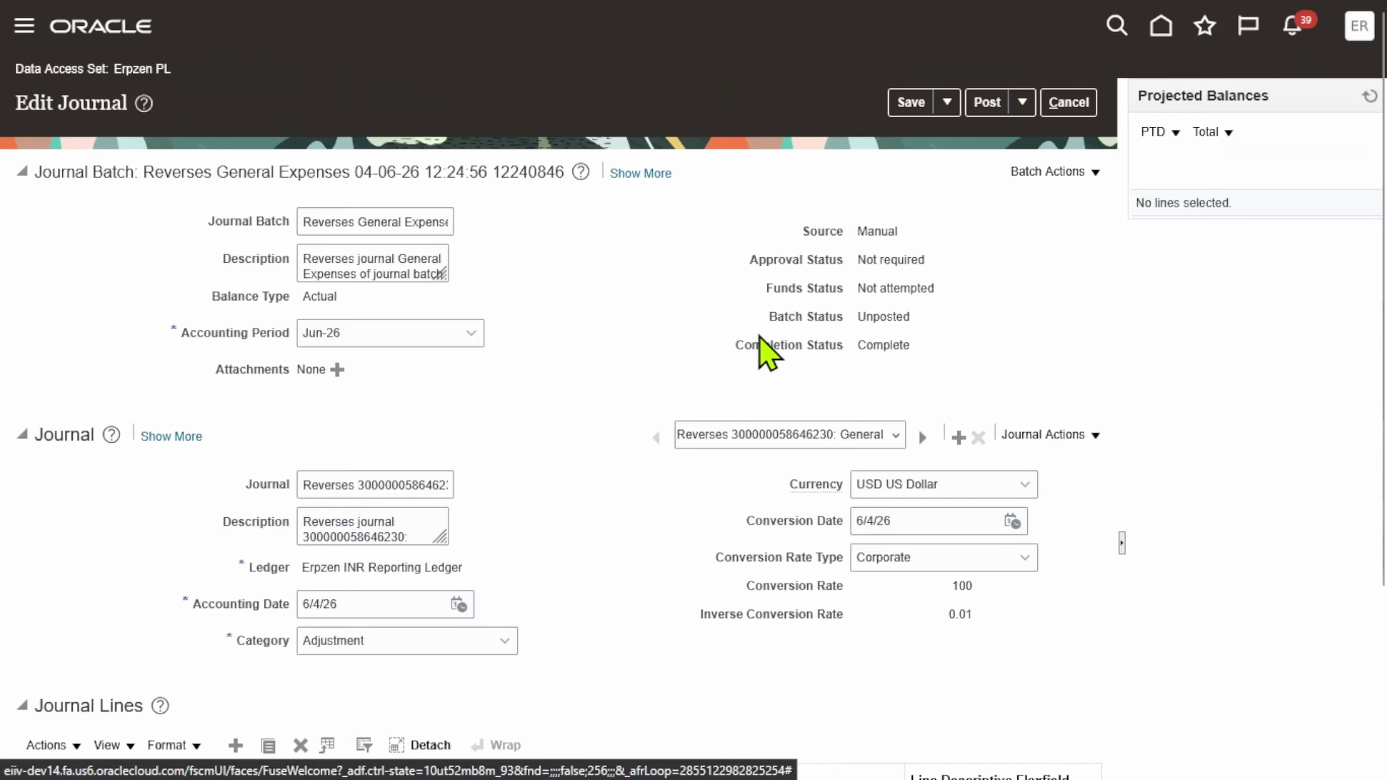
pyautogui.scroll(-3, 656, 378)
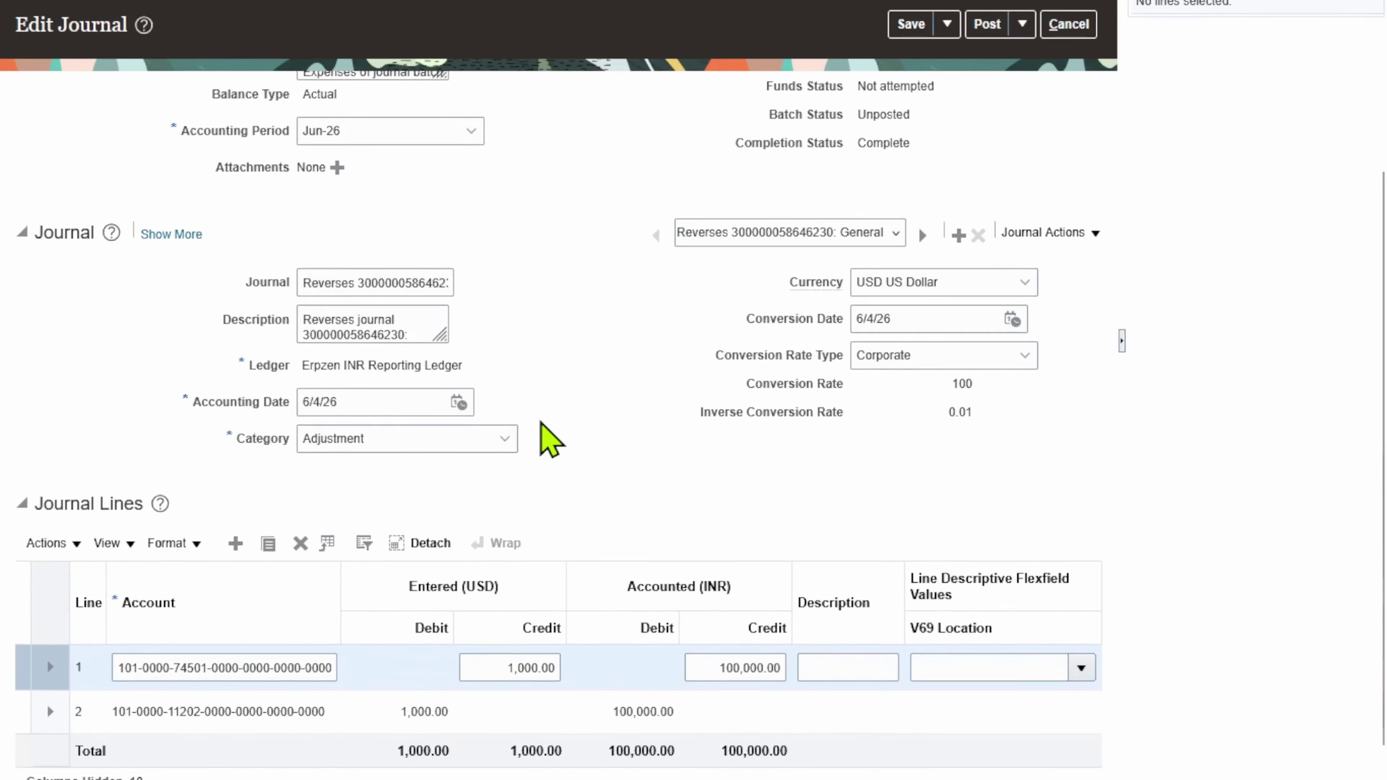
pyautogui.scroll(-1, 561, 445)
pyautogui.moveTo(394, 379); pyautogui.dragTo(220, 364)
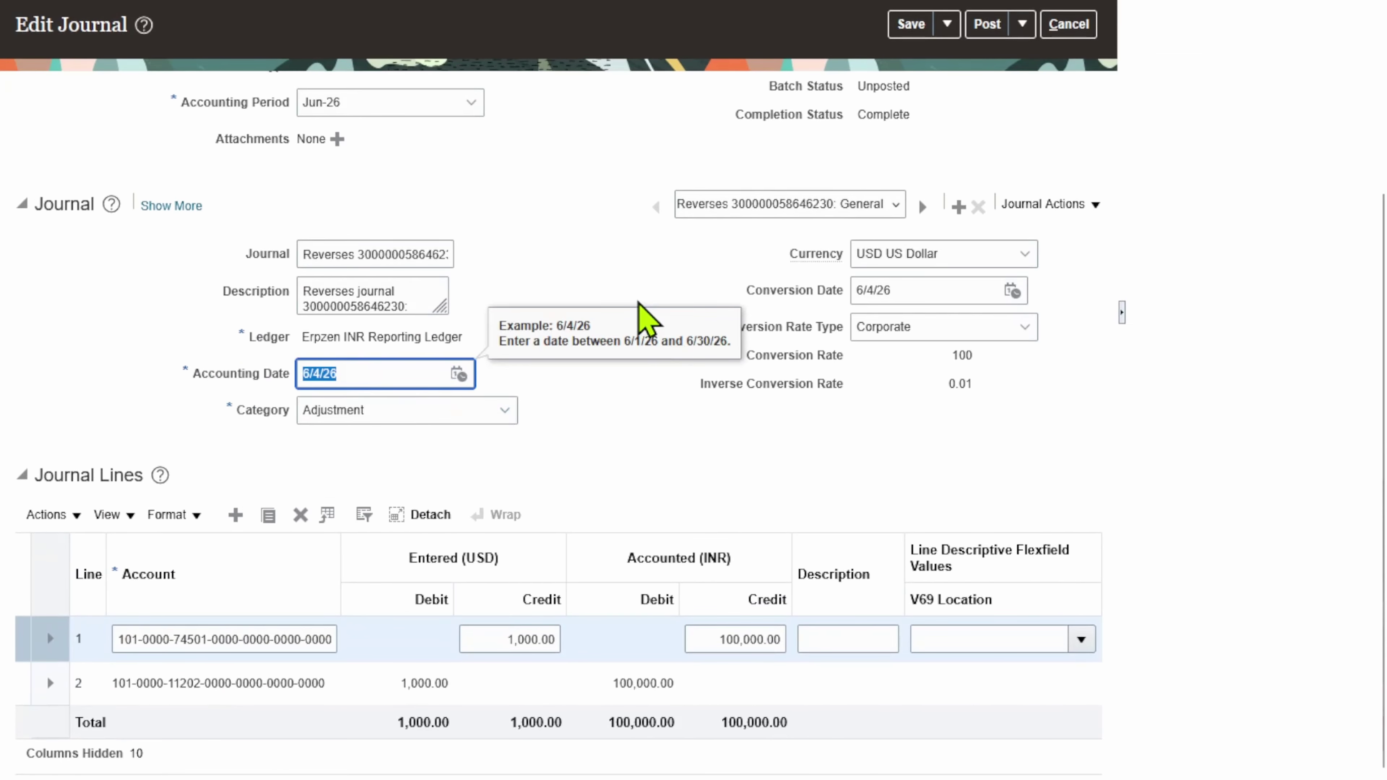
pyautogui.click(636, 282)
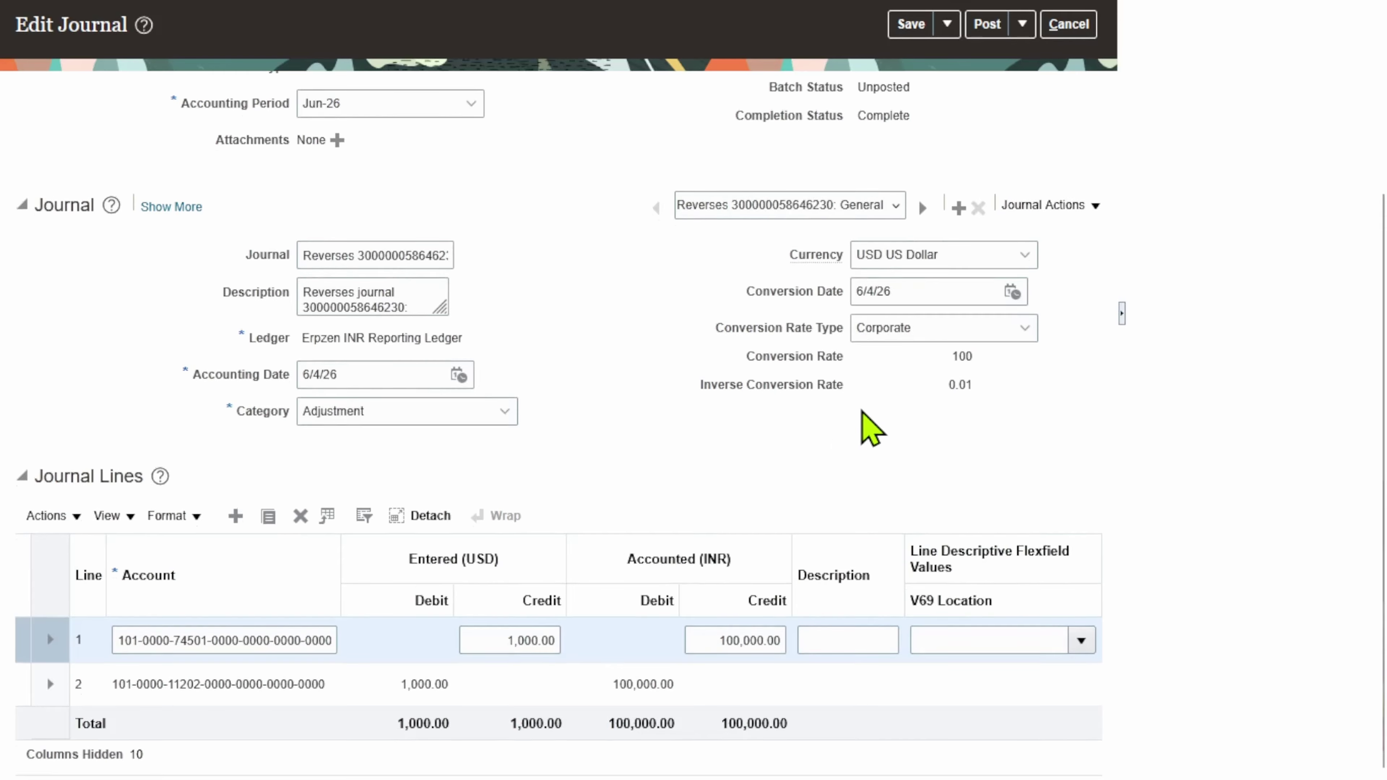
pyautogui.scroll(4, 867, 424)
pyautogui.click(1068, 103)
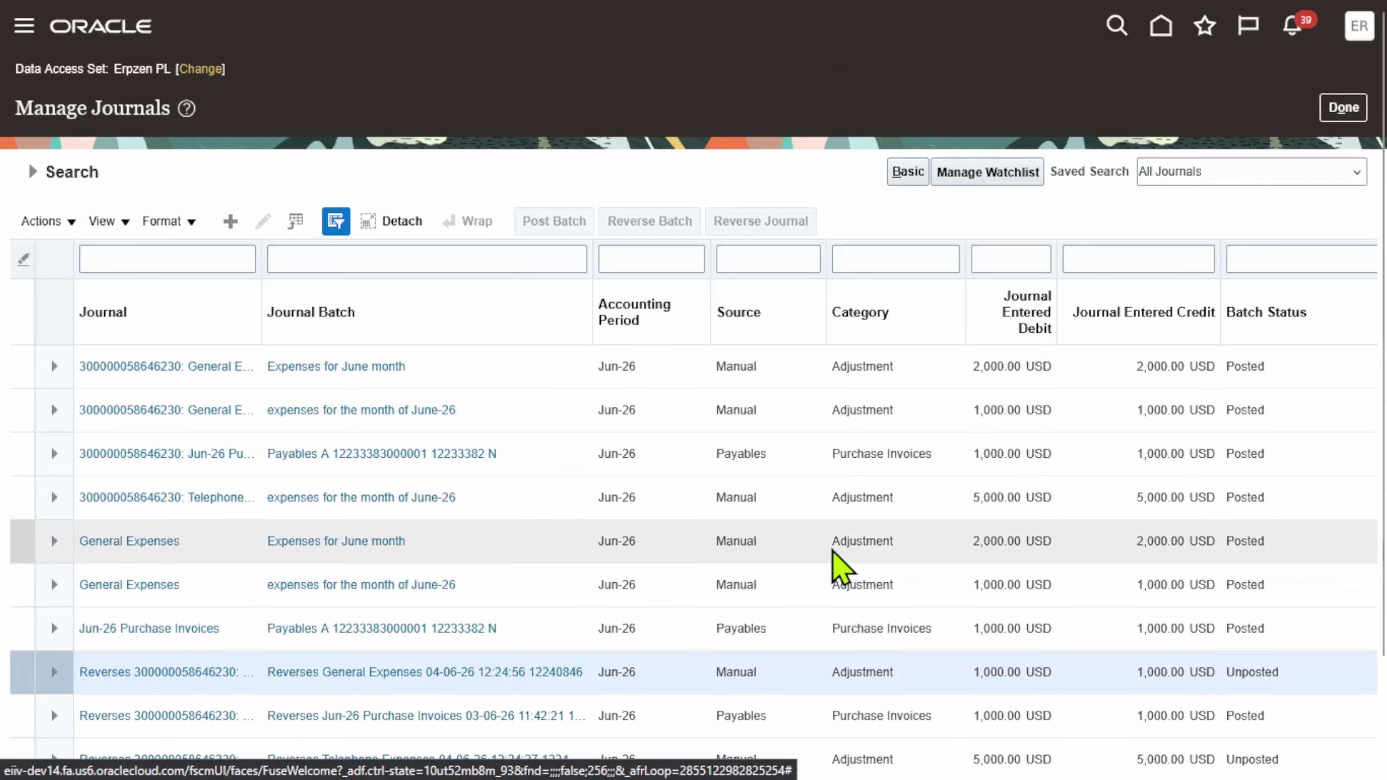
# Open the General Expenses reversal journal for the Erpzen PL ledger, review its ledger and journal lines, and leave for the home page
pyautogui.scroll(-3, 720, 547)
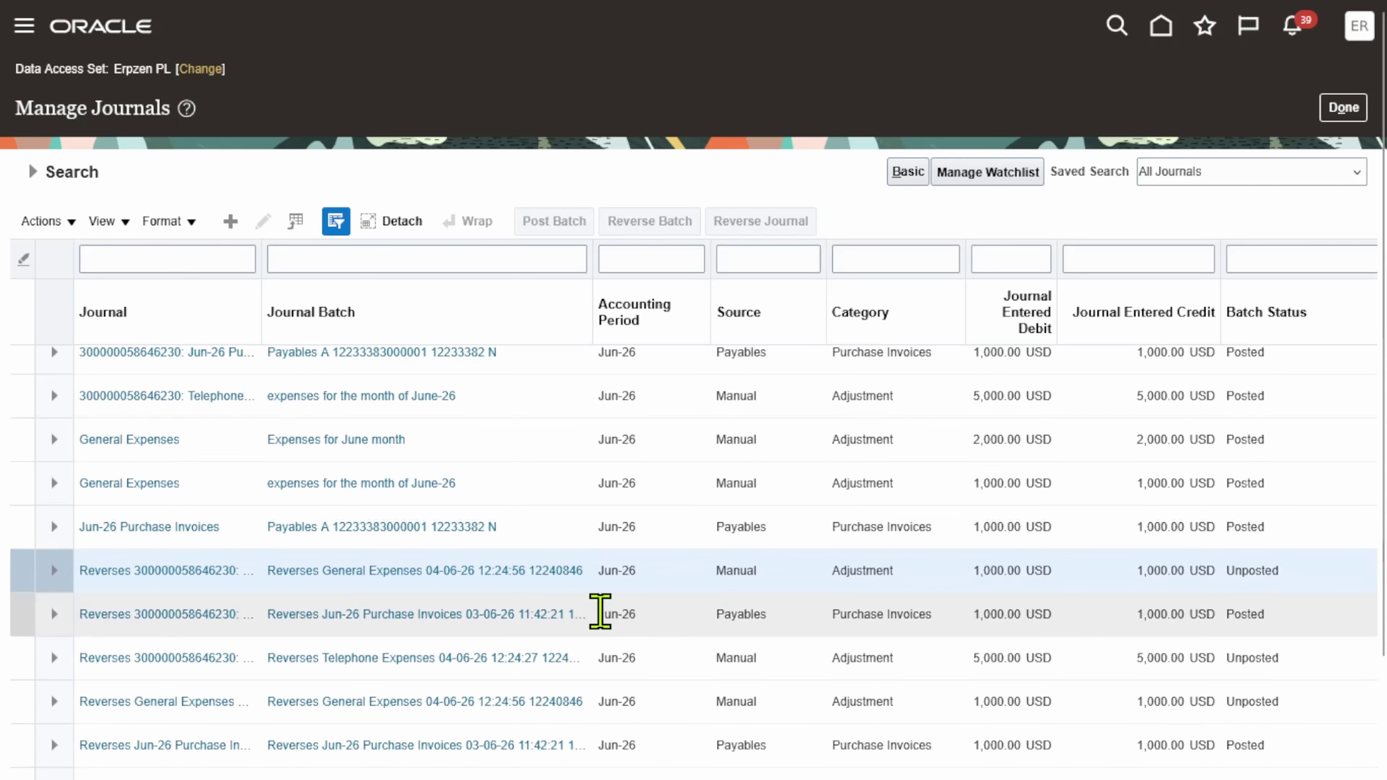
pyautogui.click(198, 703)
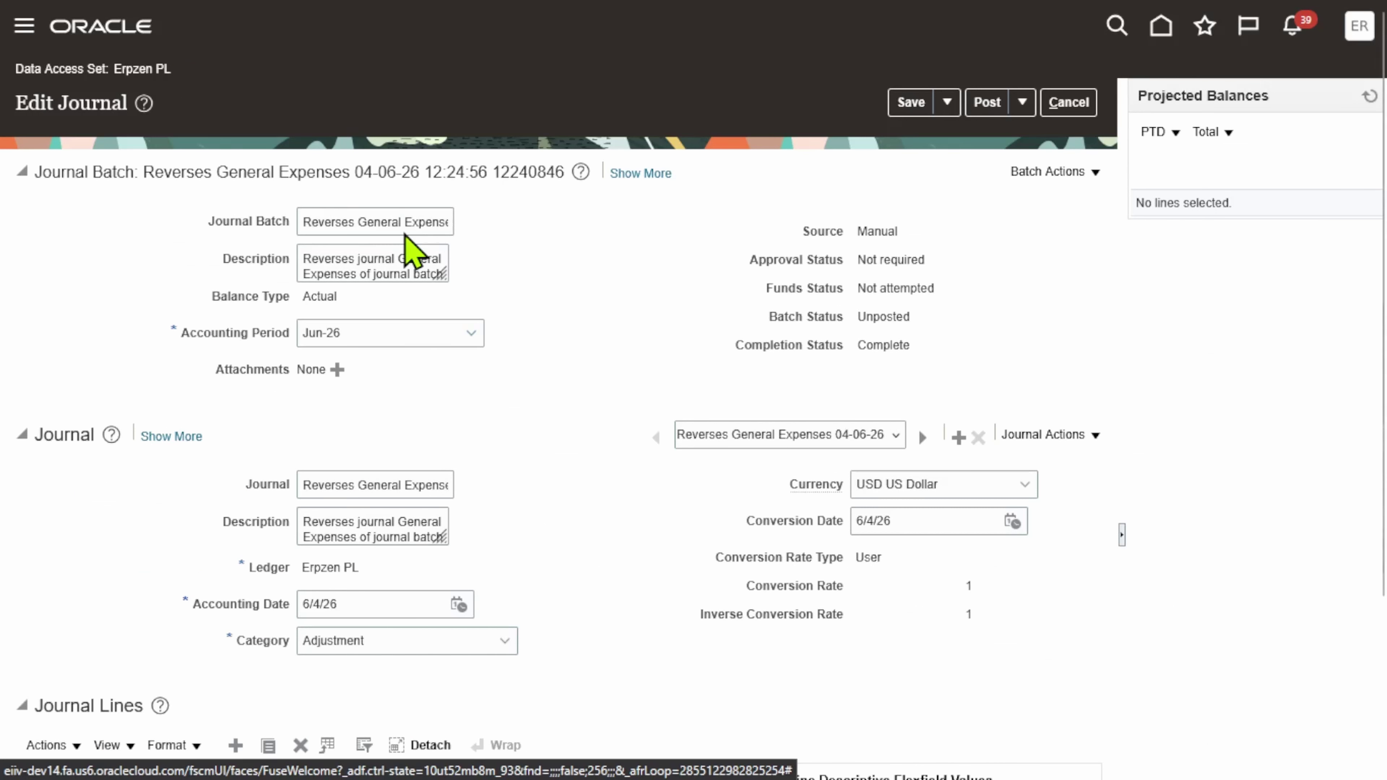
pyautogui.moveTo(362, 566); pyautogui.dragTo(304, 563)
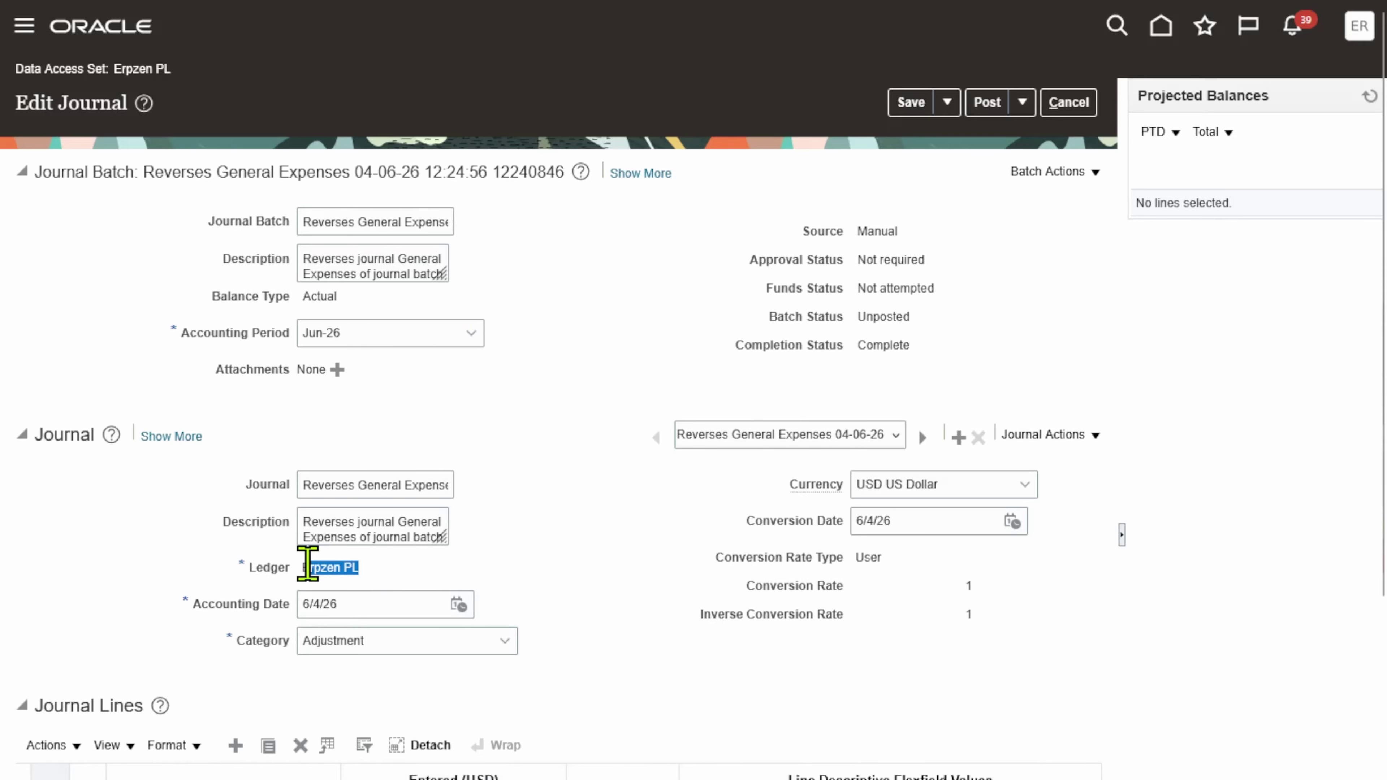
pyautogui.click(613, 353)
pyautogui.scroll(-4, 725, 345)
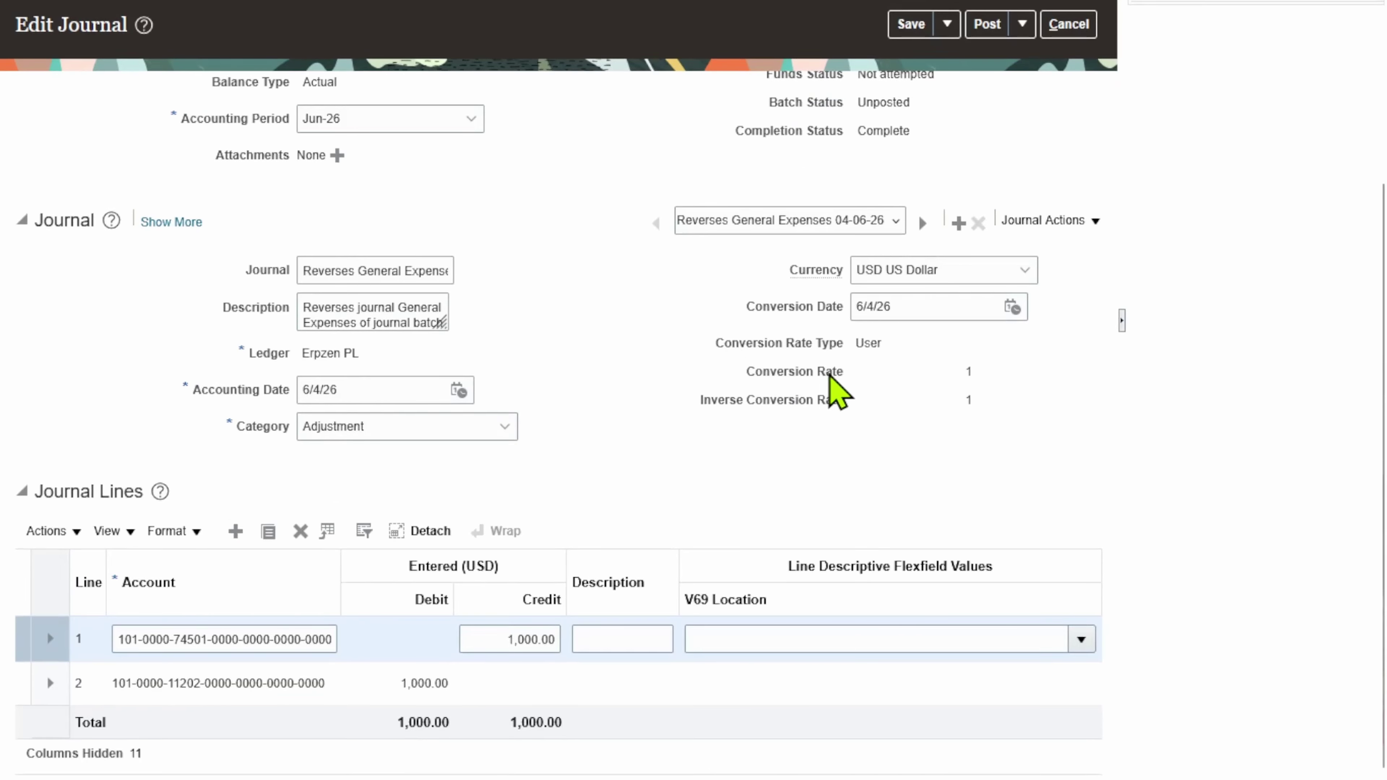
pyautogui.scroll(4, 828, 373)
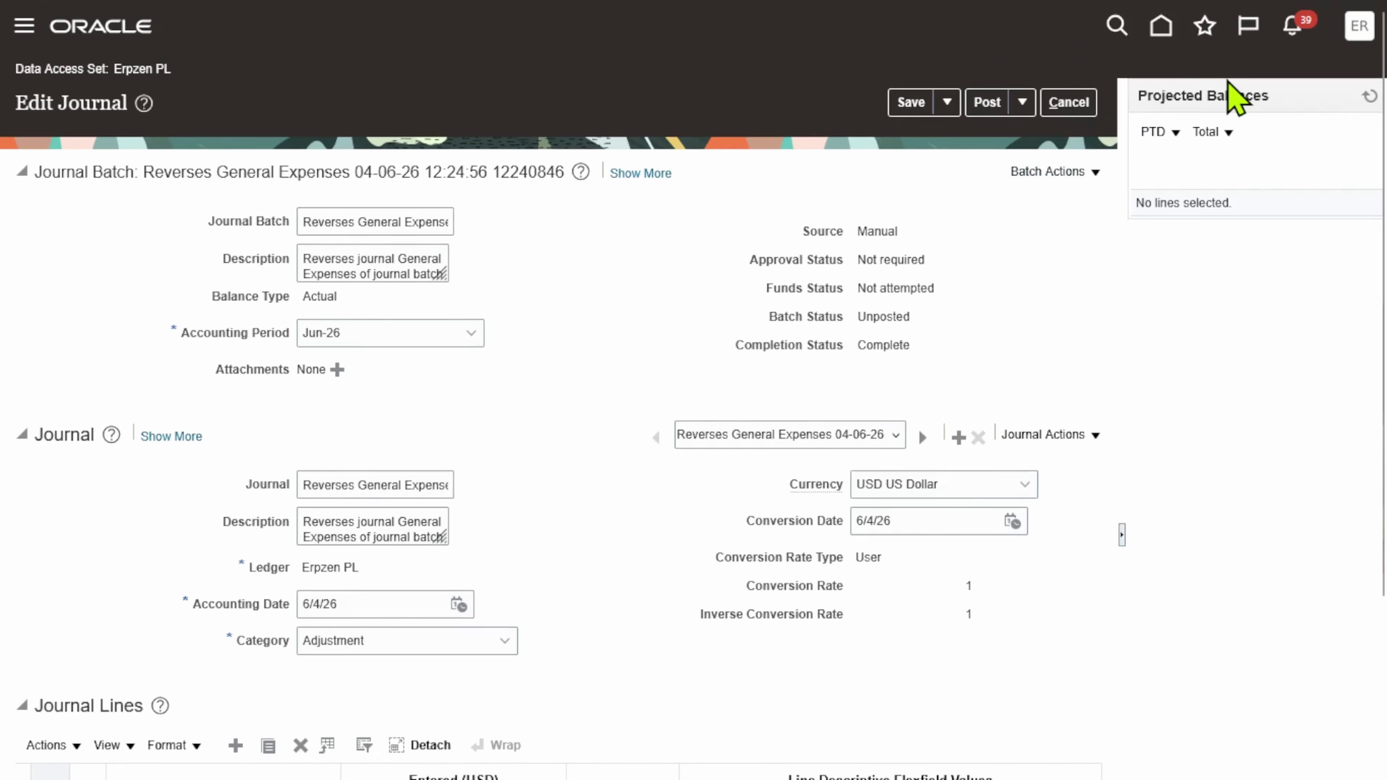
pyautogui.click(1161, 30)
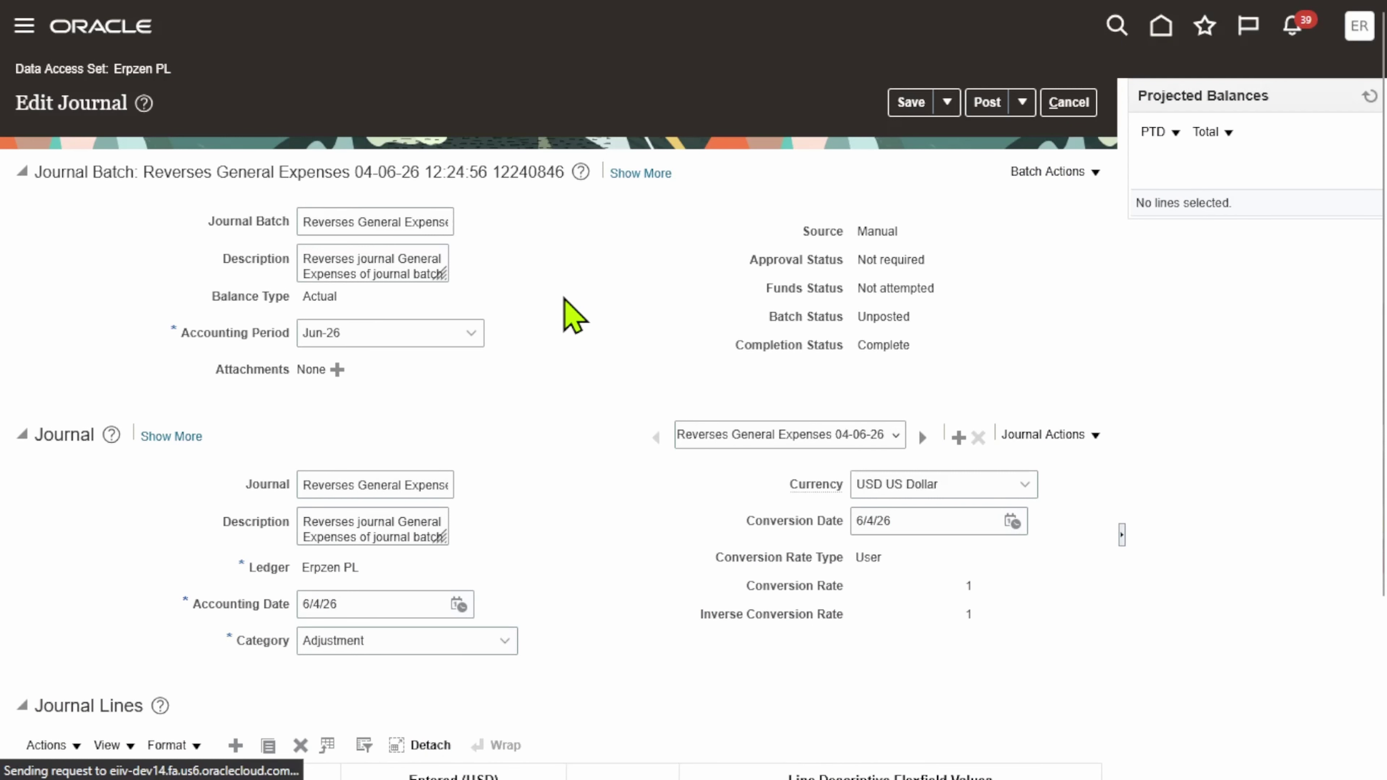